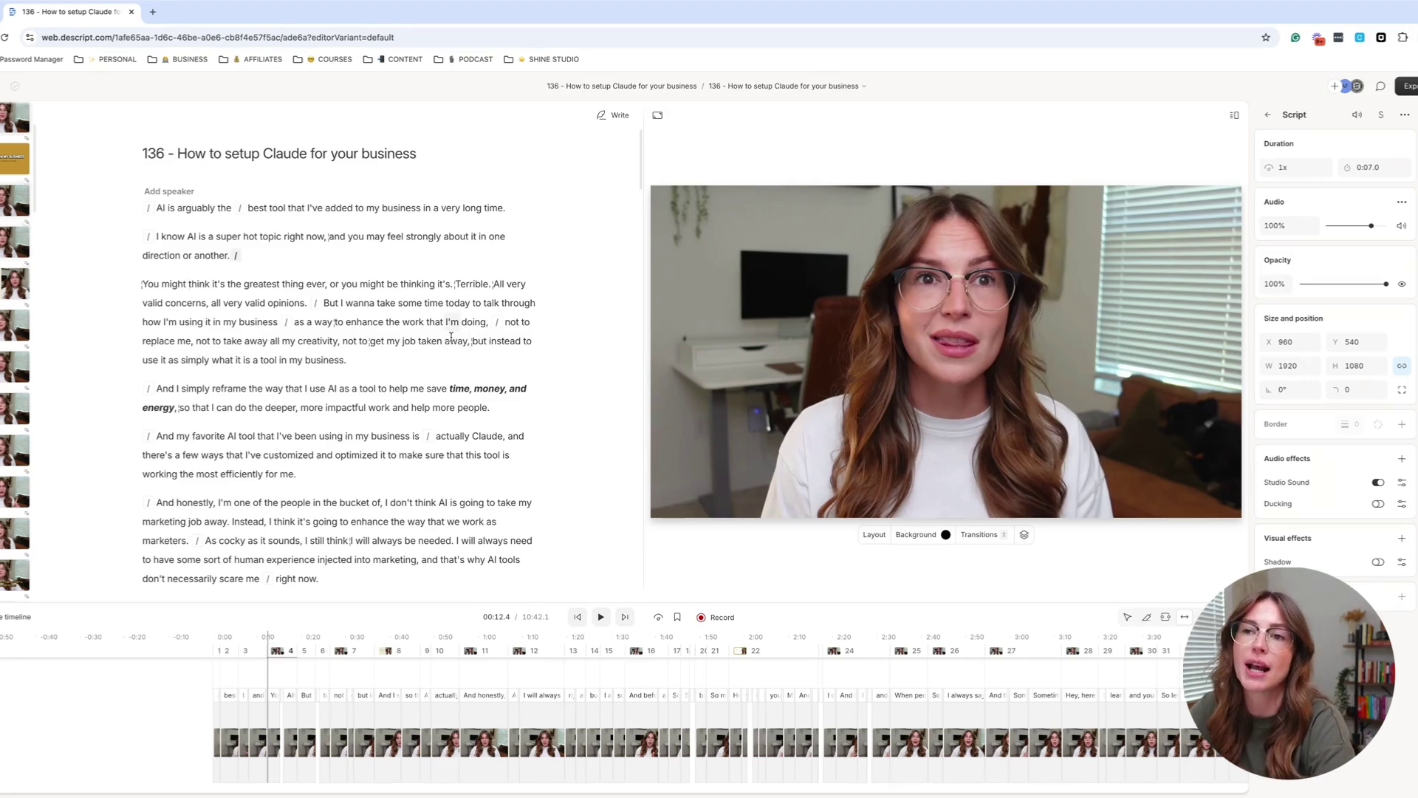
Highlight the whole paragraph beginning 'You might think it's the greatest thing ever' in orange
scroll(288, 455, down, 1)
scroll(355, 392, up, 1)
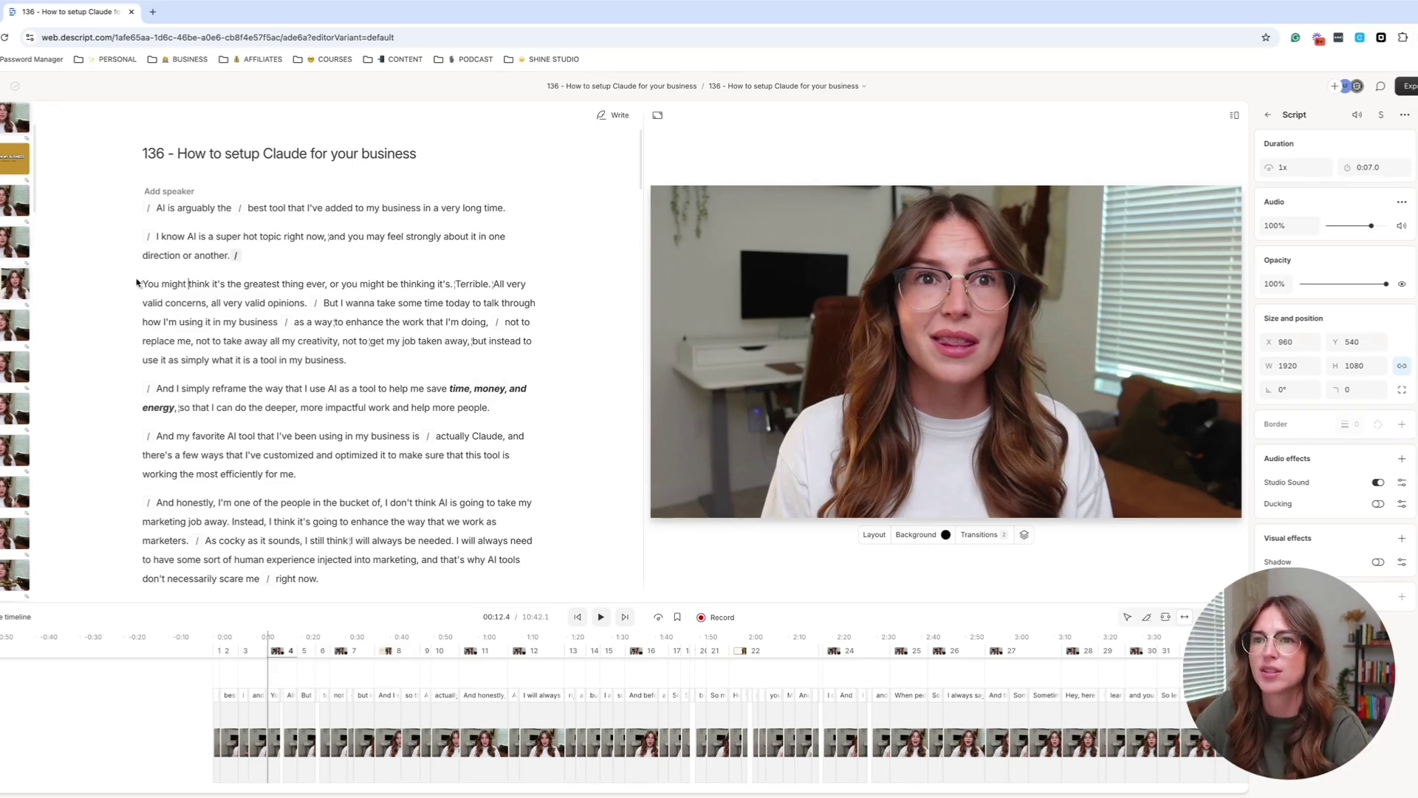
click(141, 283)
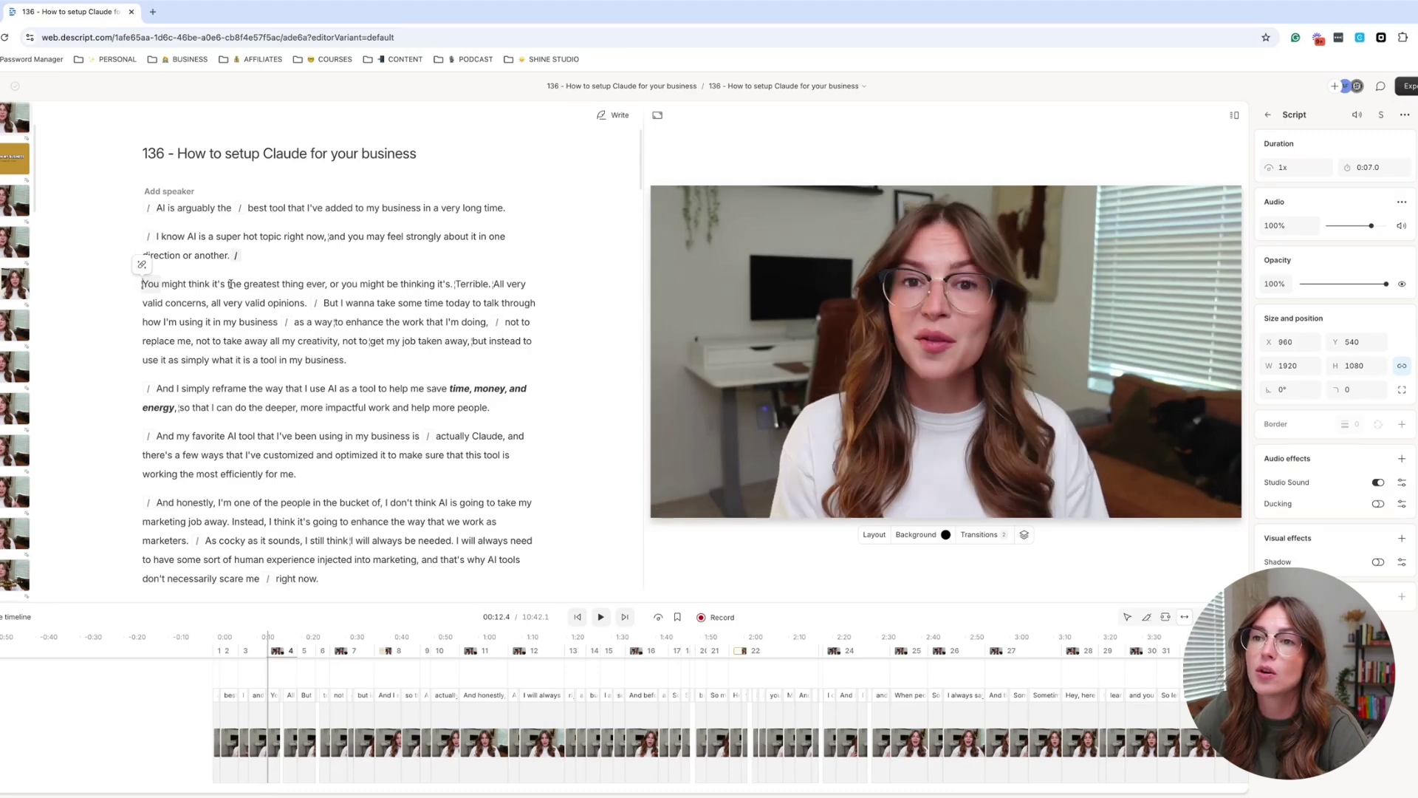
drag(231, 283, 324, 280)
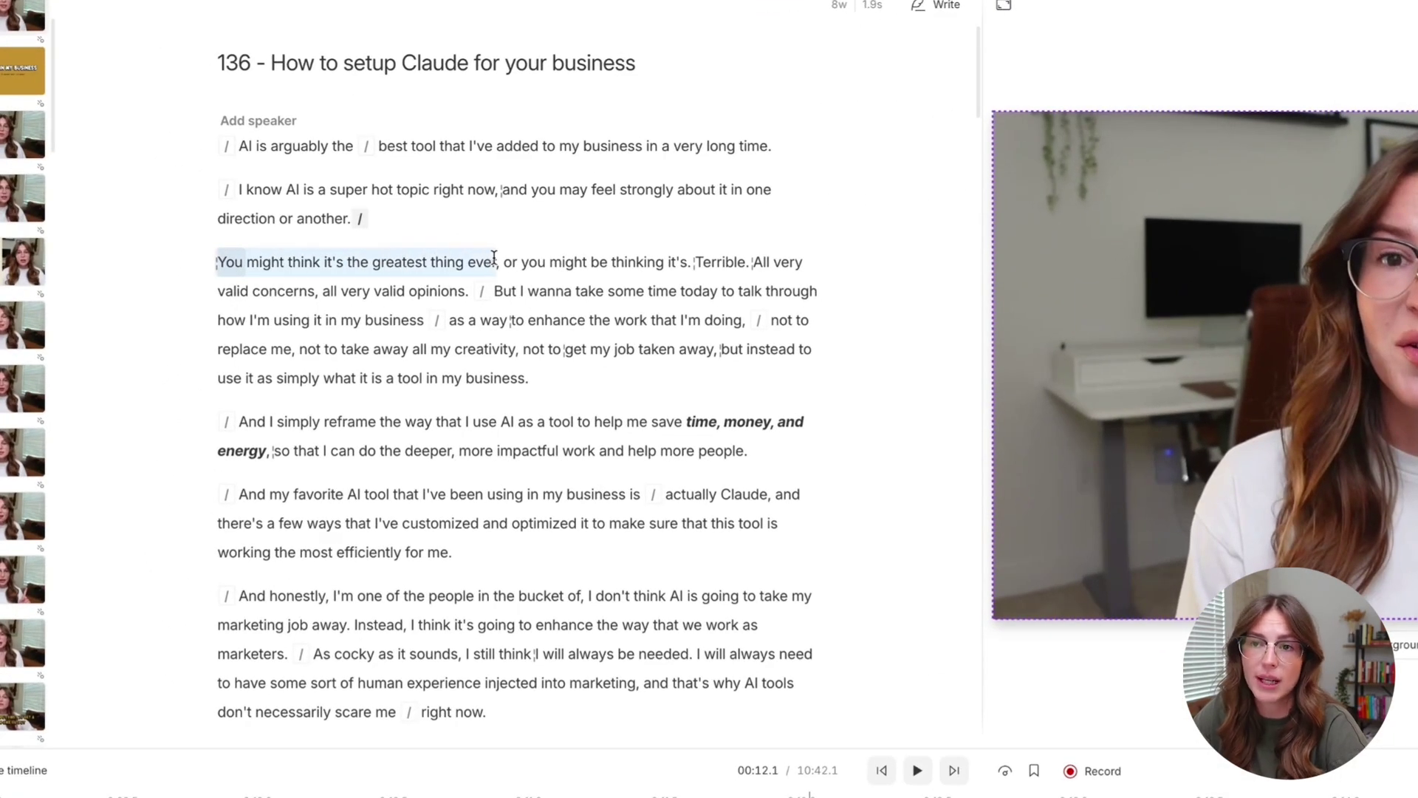
drag(494, 257, 542, 370)
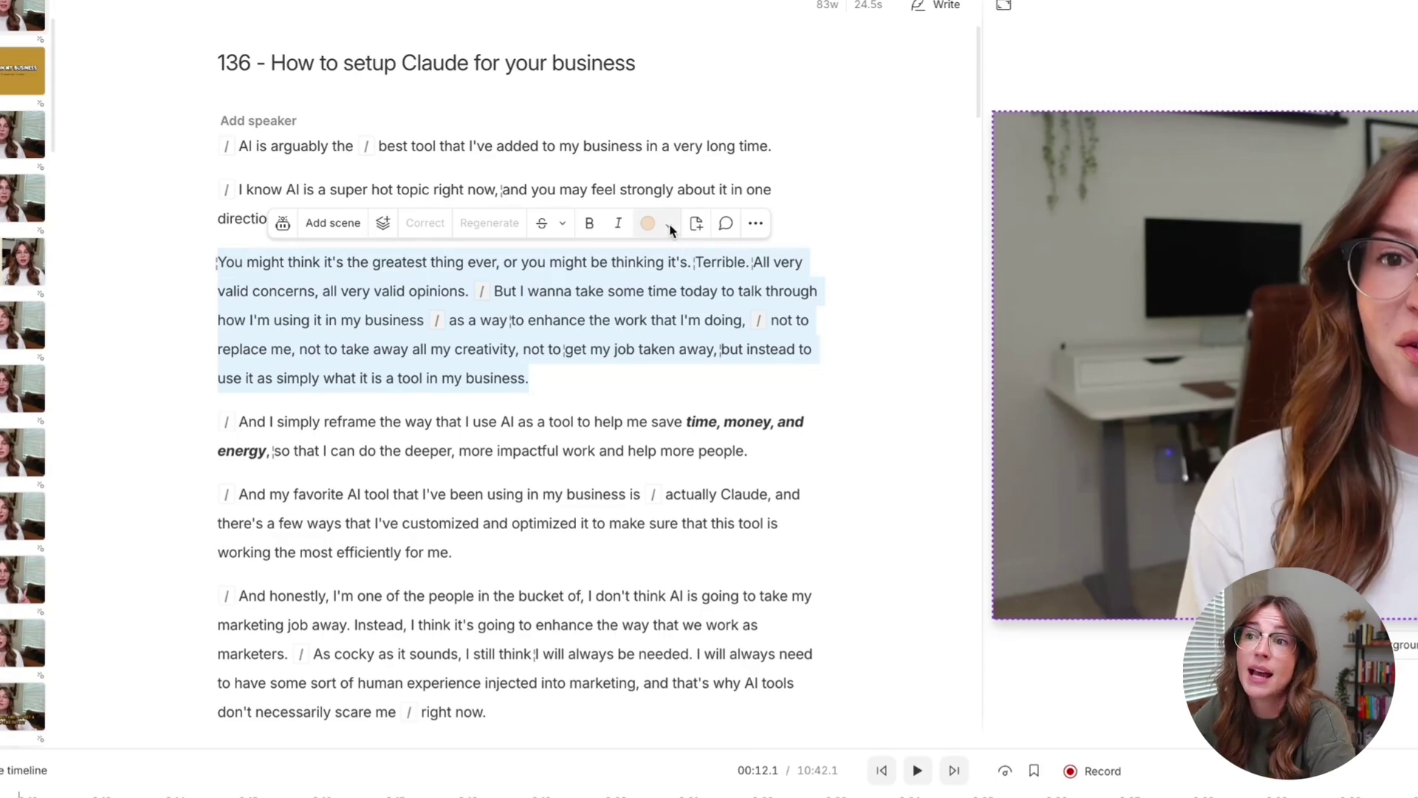
click(647, 223)
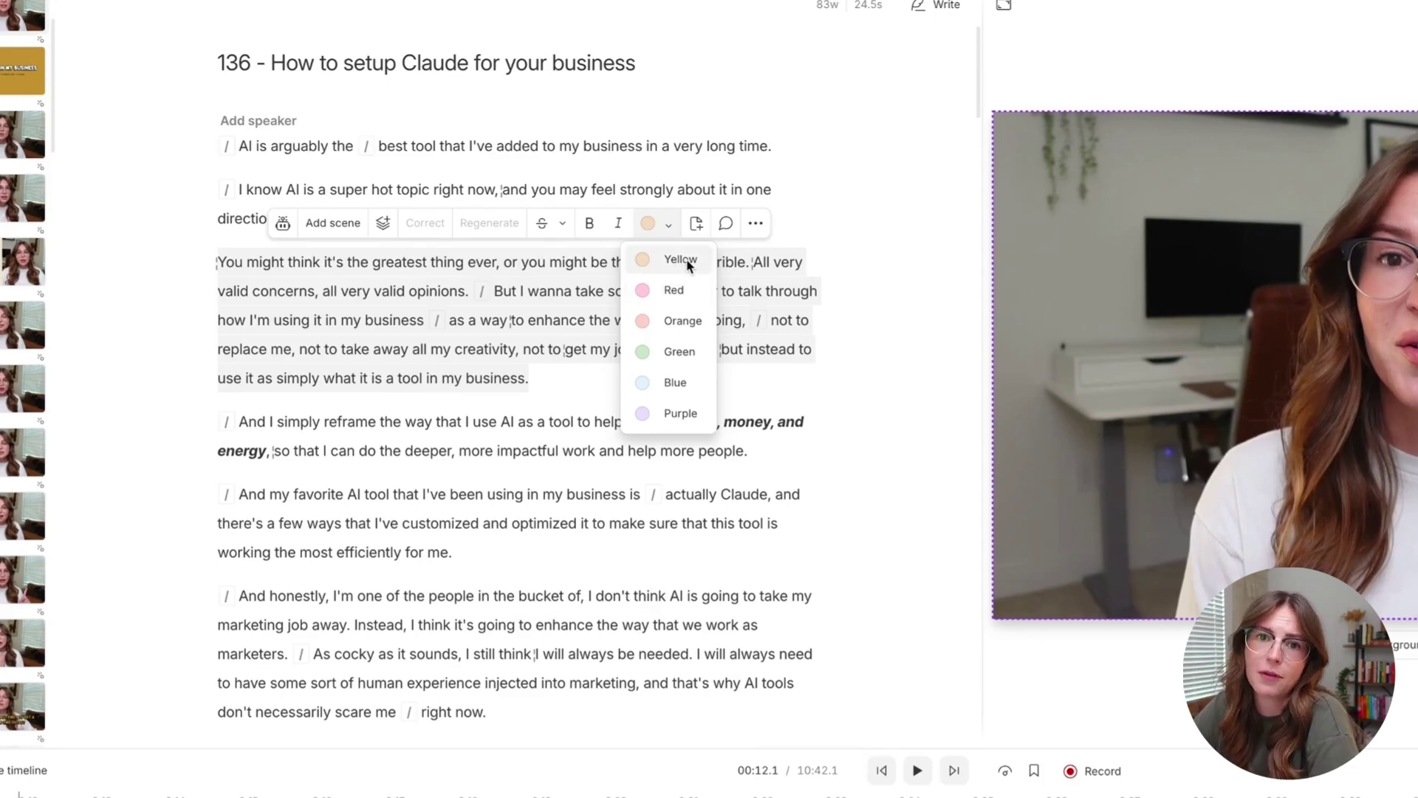
click(676, 322)
click(393, 359)
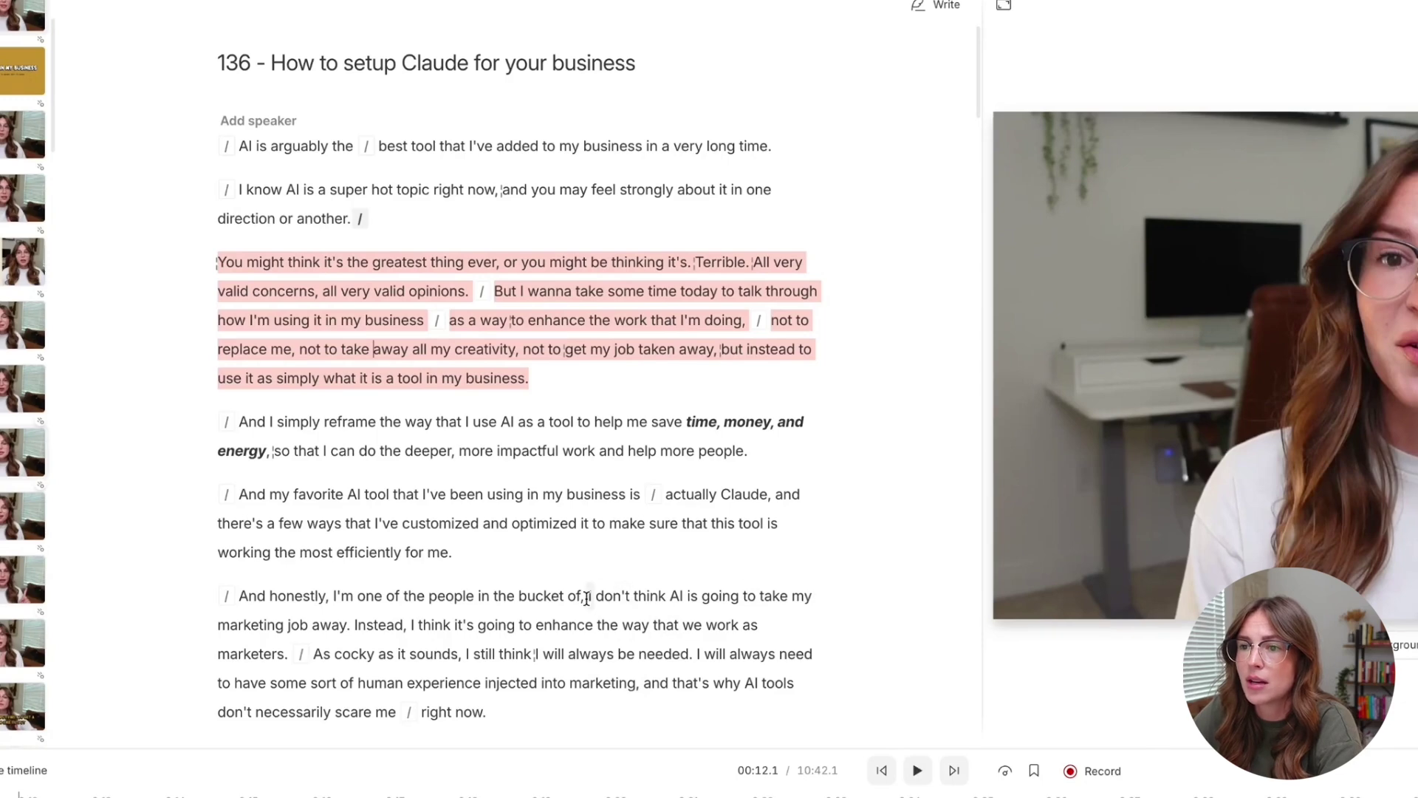
Post the comment 'use this on threasd' on the phrase 'I don't think AI is going to take my'
drag(588, 596, 829, 601)
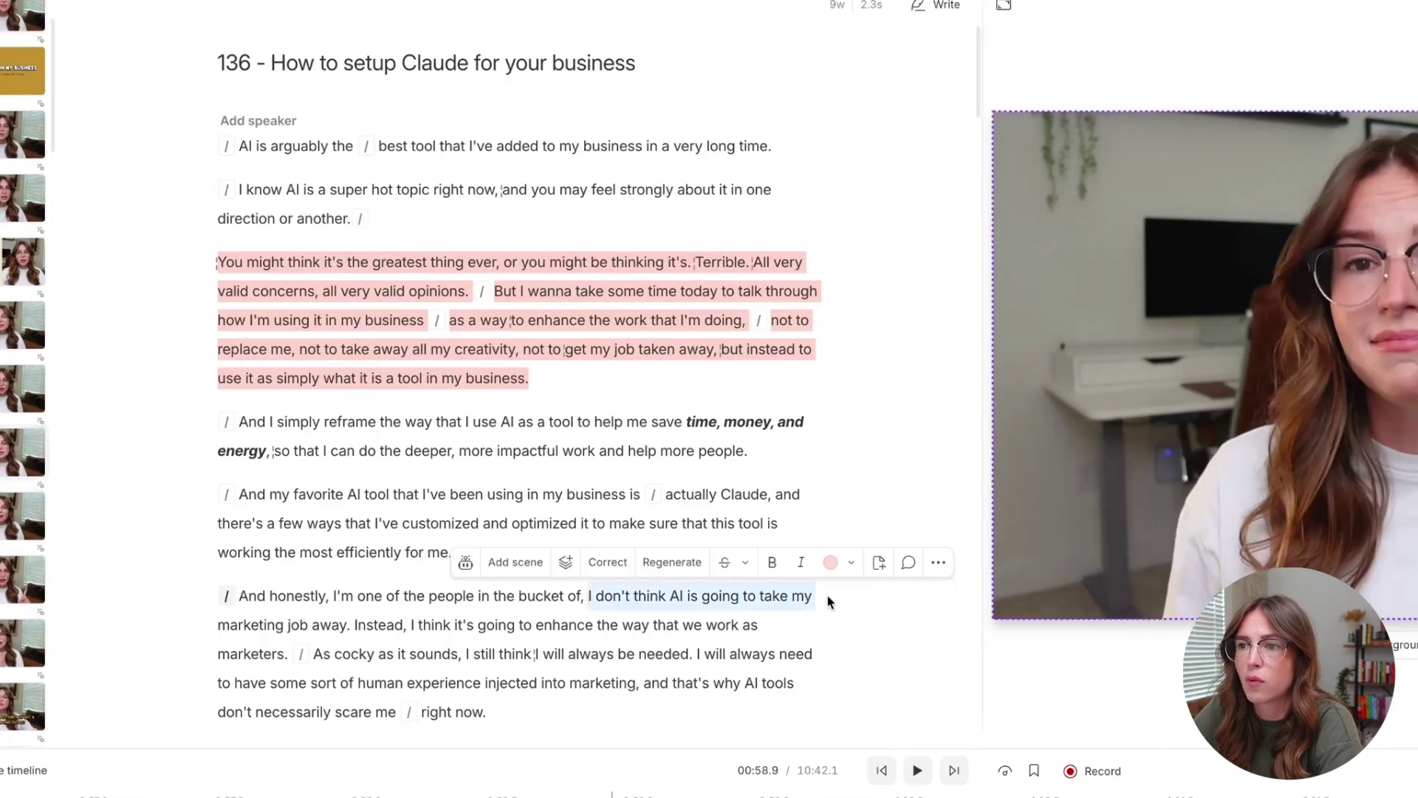
click(907, 563)
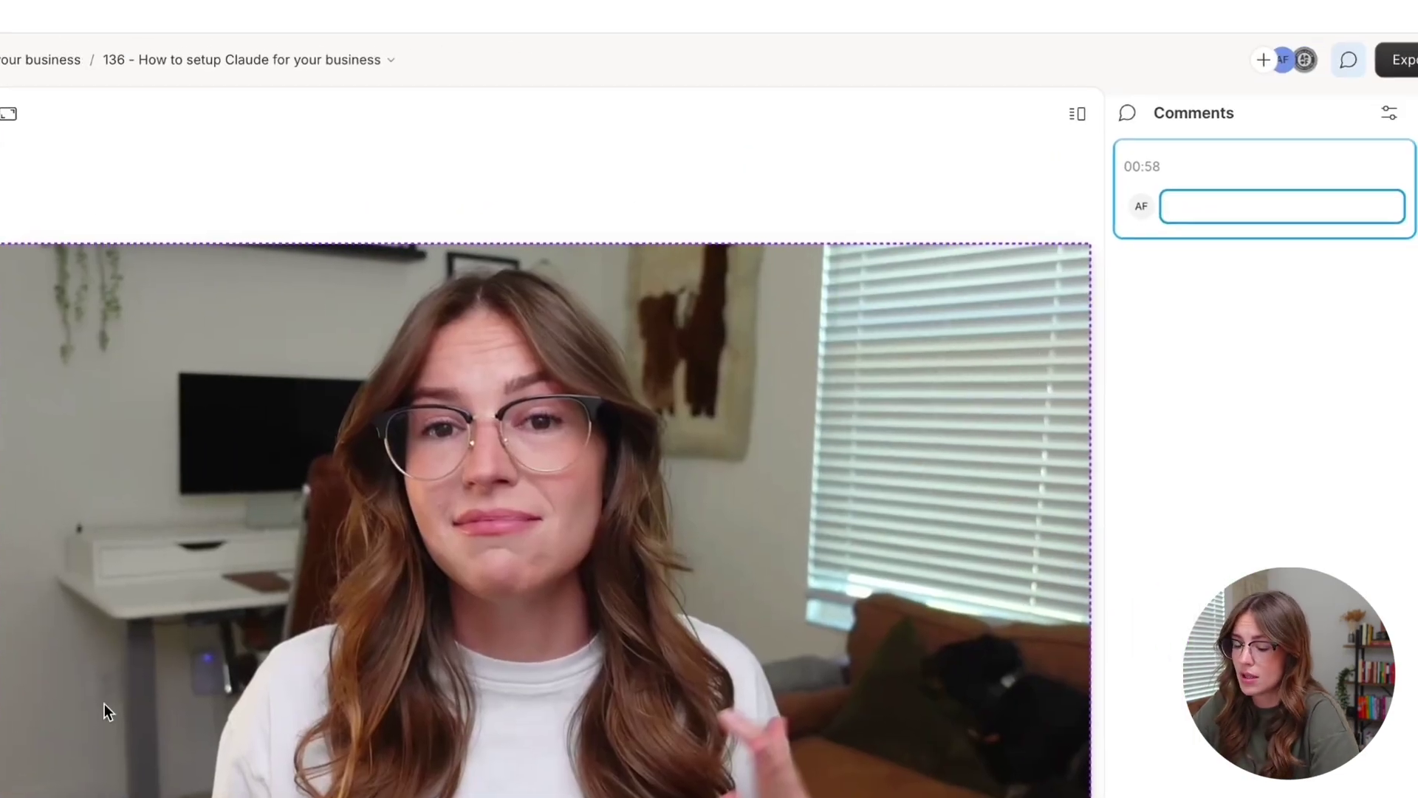
text(use this i)
key(BackSpace)
text(on threasd)
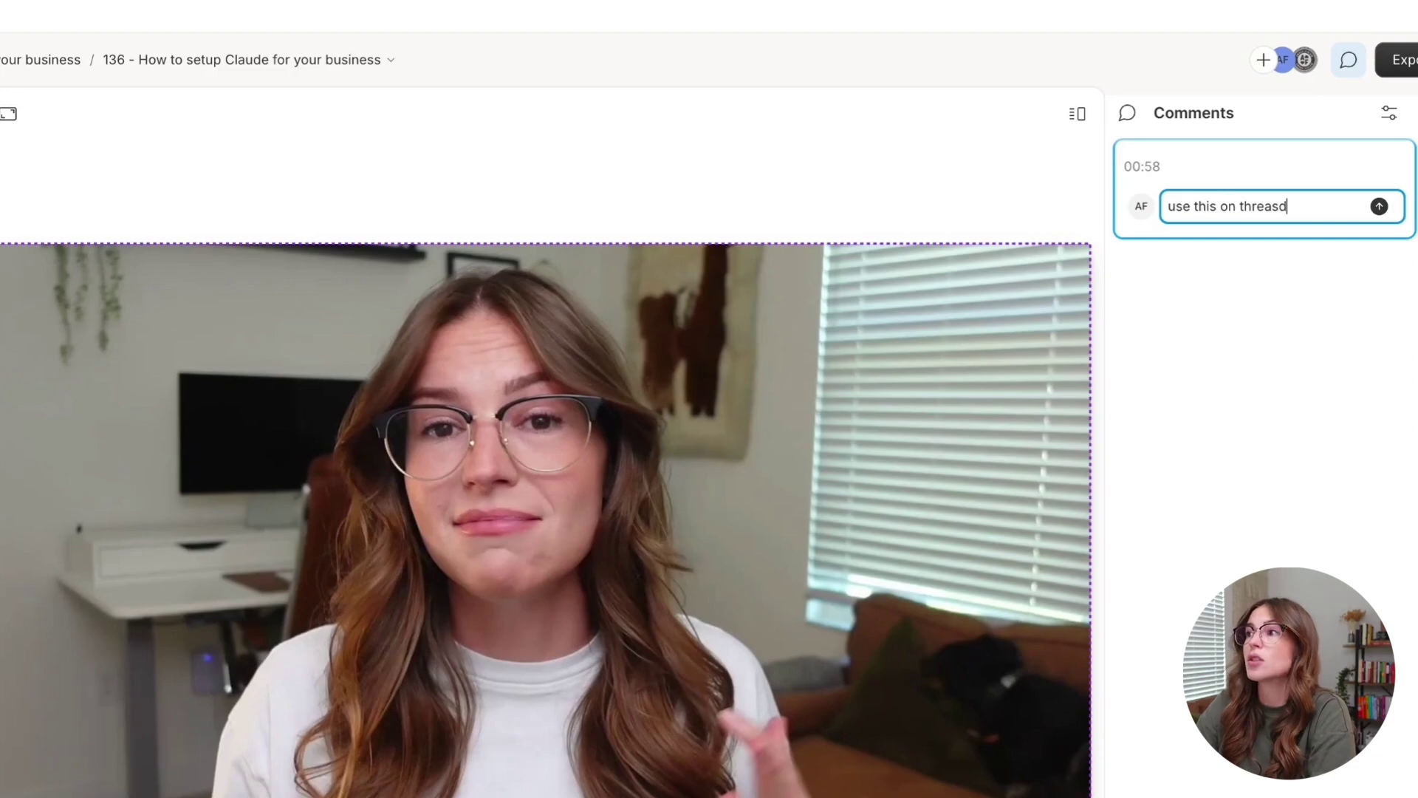
click(1378, 206)
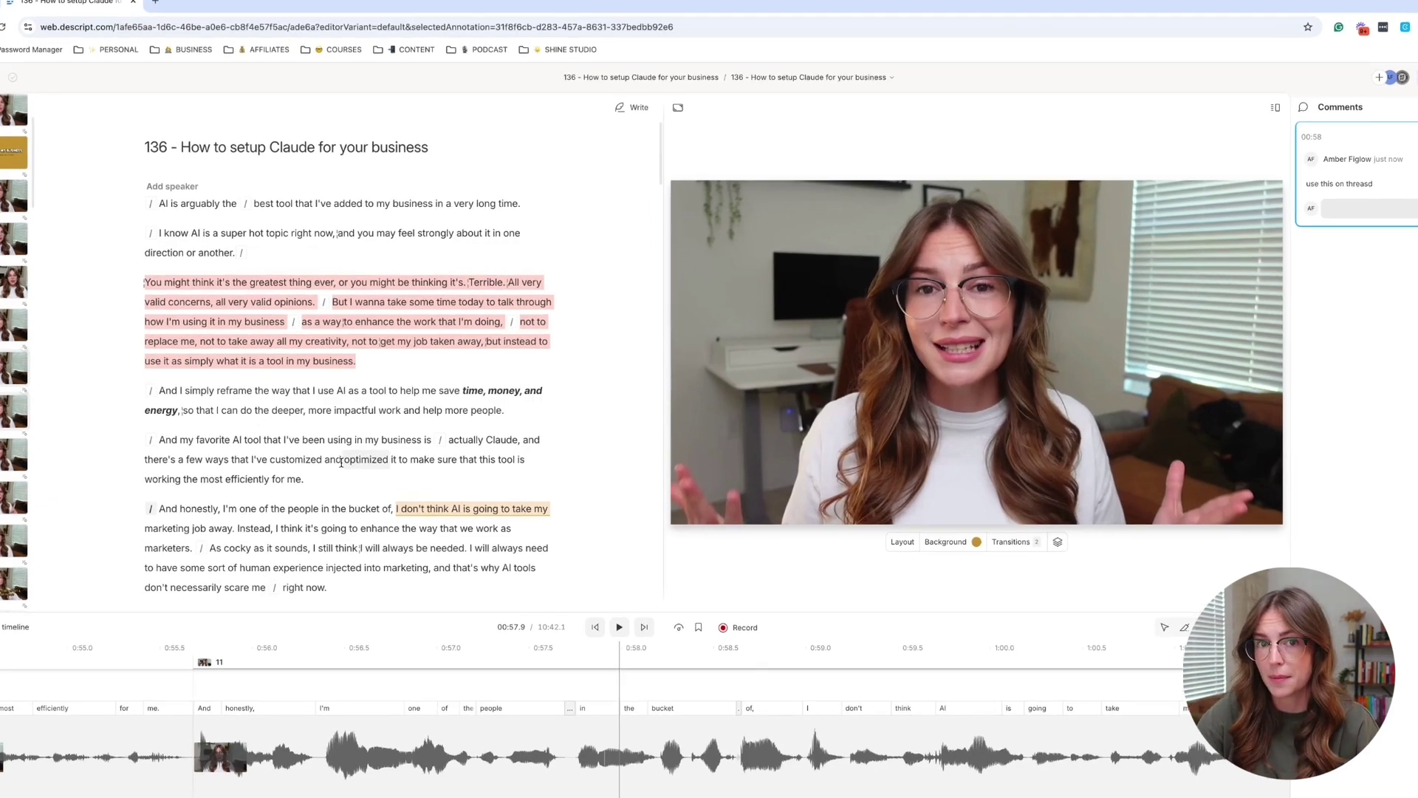
Duplicate the whole 'I know they can be a little bit scary' paragraph into a new composition
scroll(332, 458, down, 5)
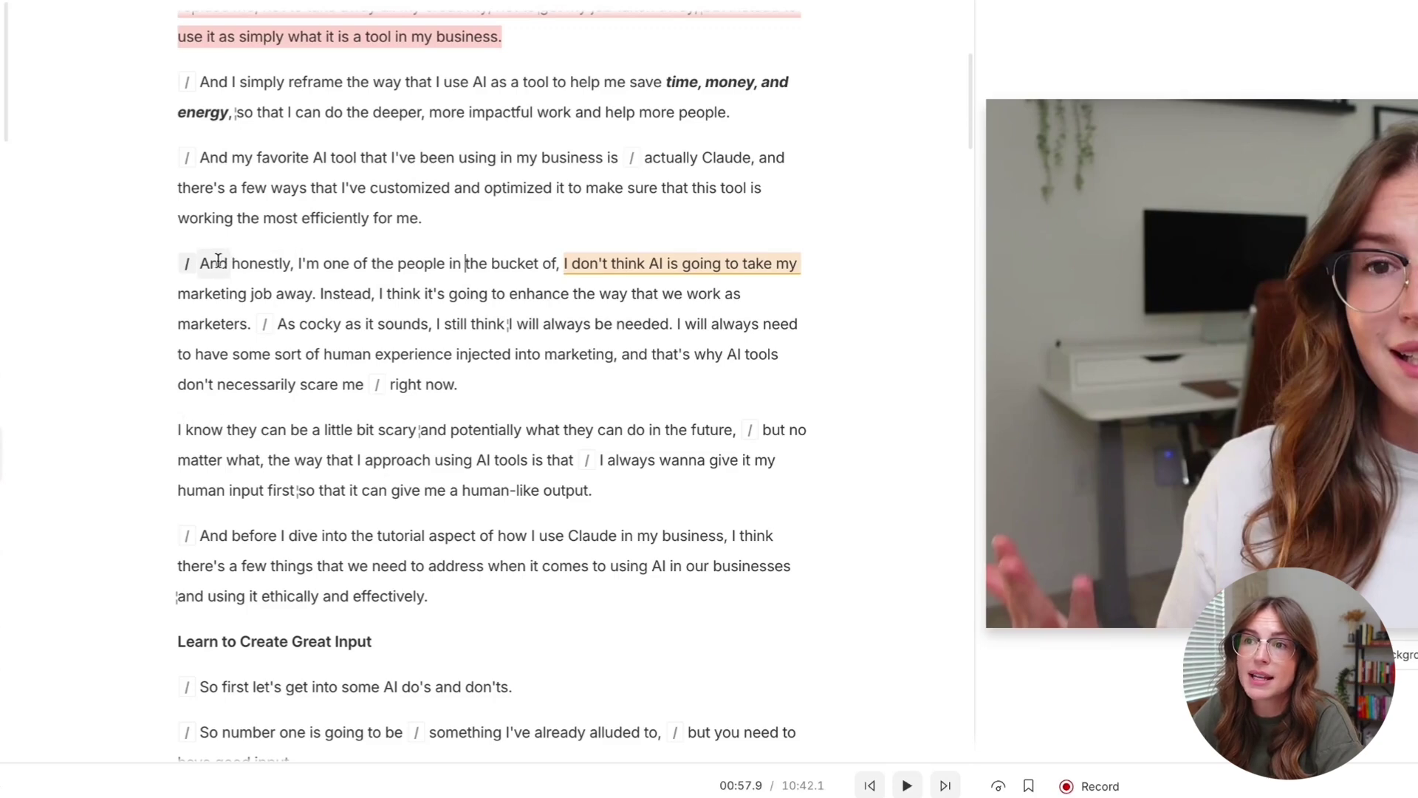
click(176, 429)
drag(246, 429, 725, 482)
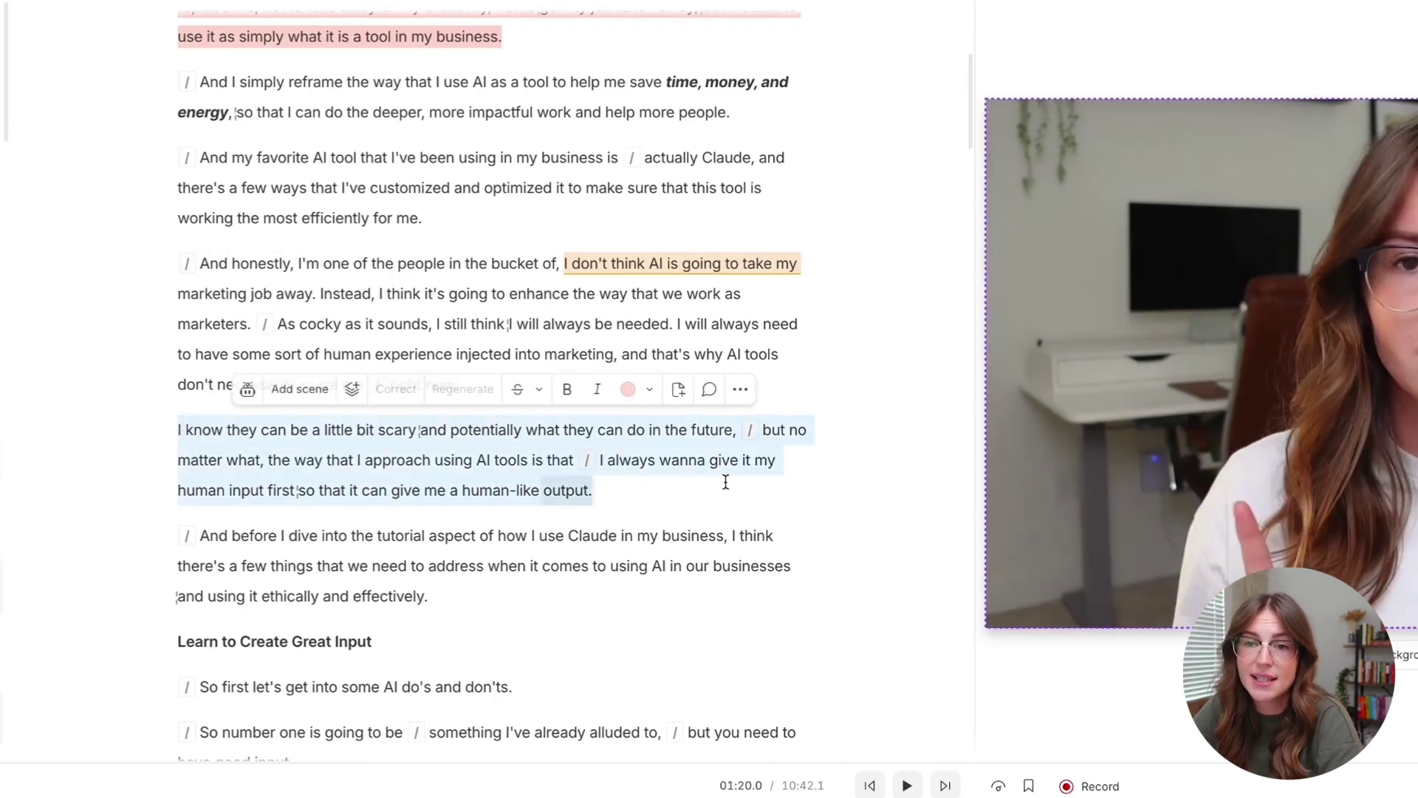
click(681, 389)
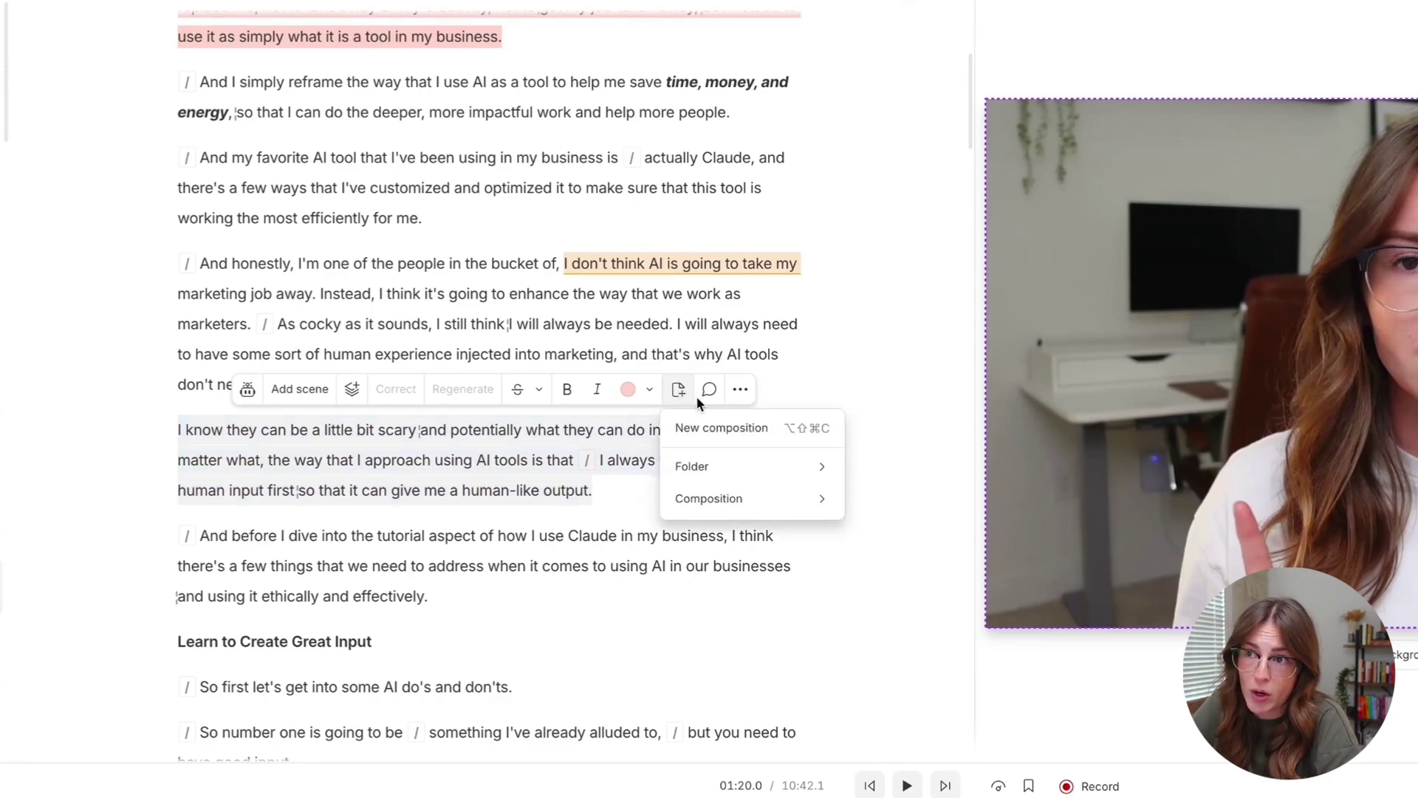
mouse_move(800, 471)
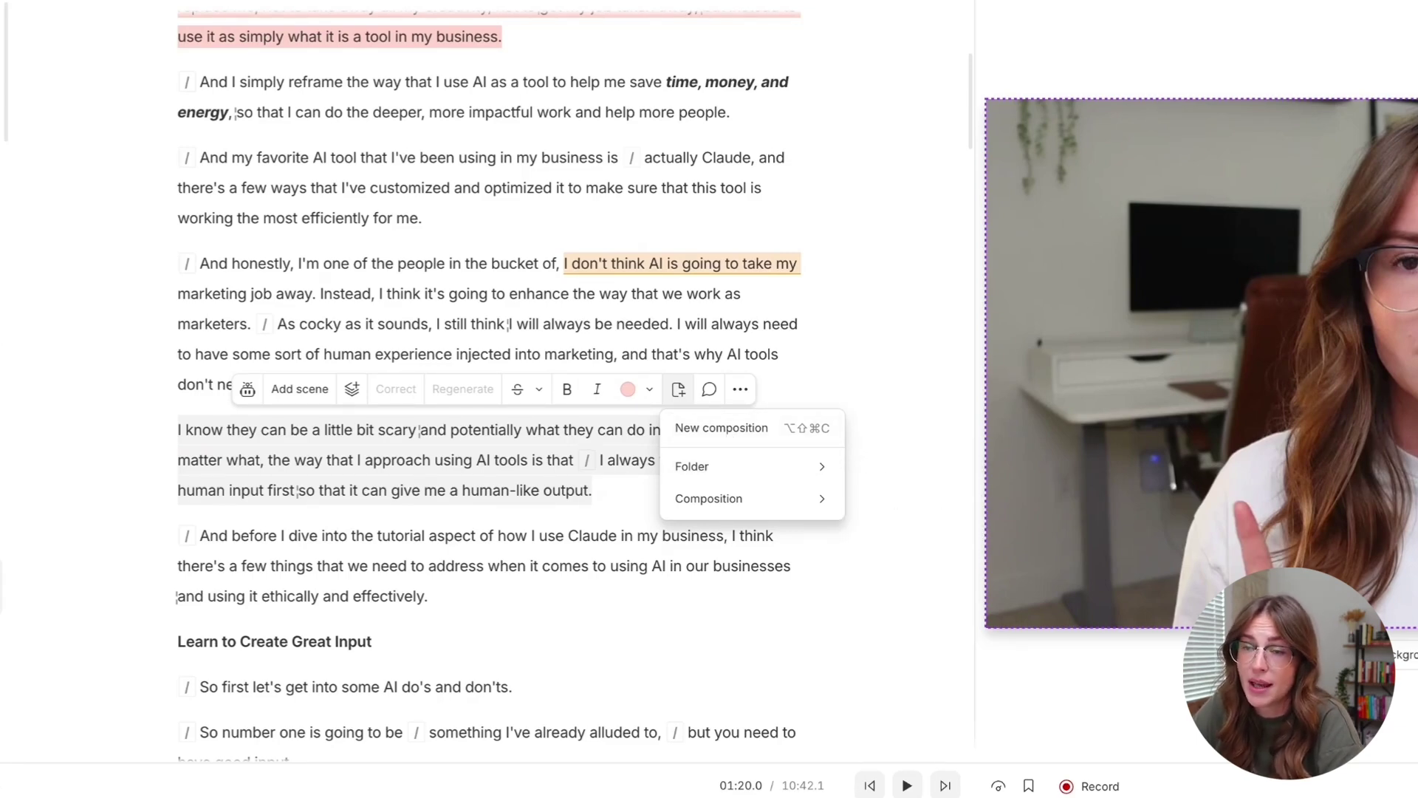
mouse_move(693, 499)
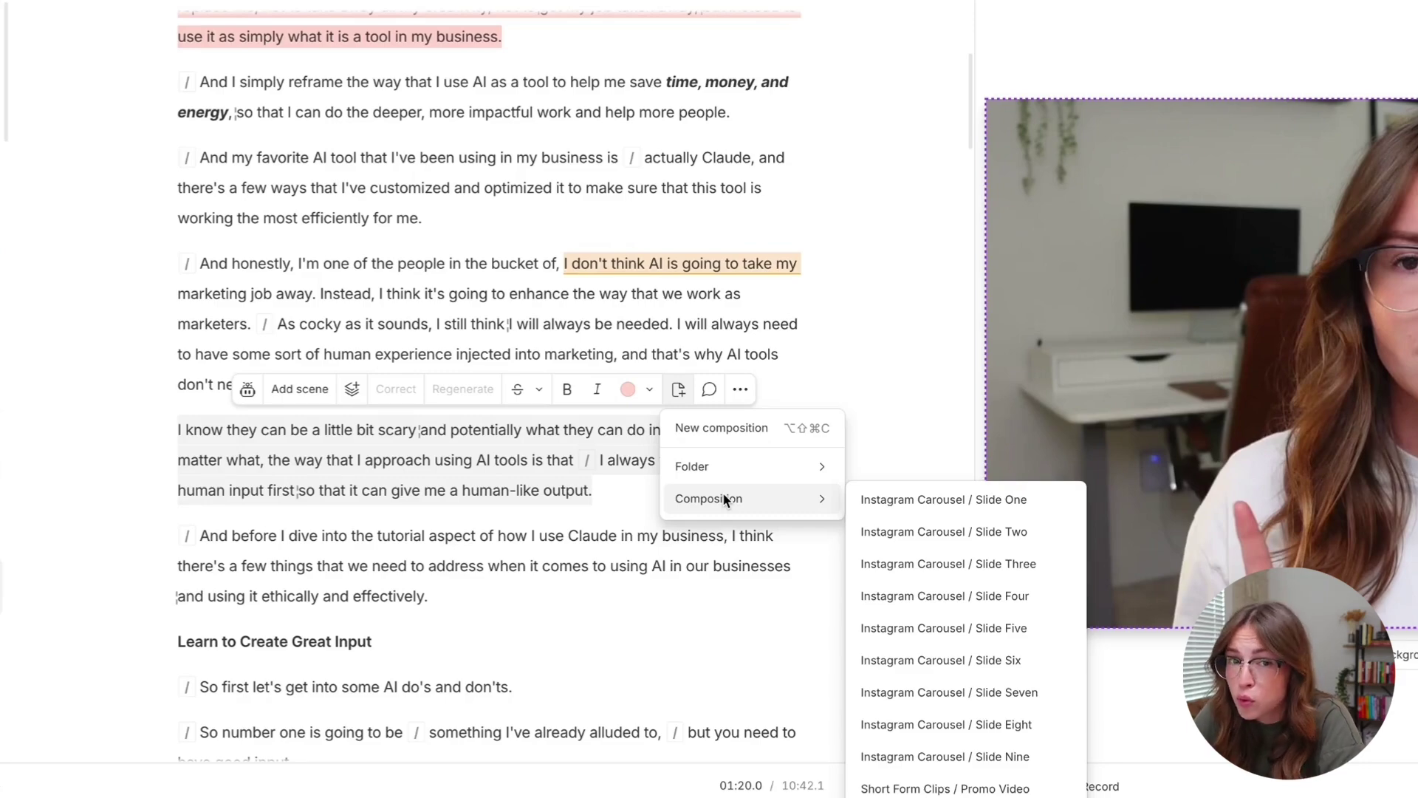
click(720, 436)
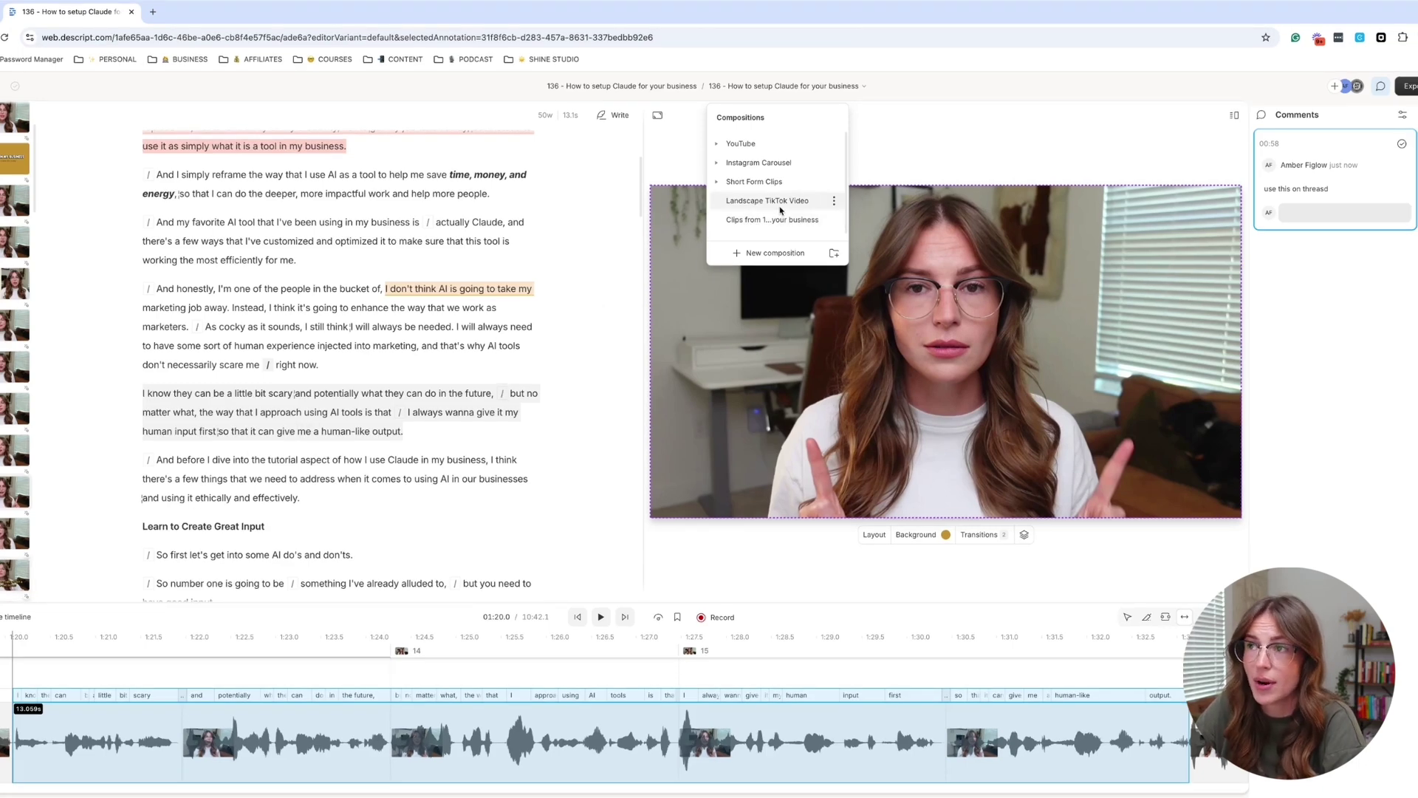
Open the new clips composition and delete the scene breaks before 'but' and 'I always'
click(777, 217)
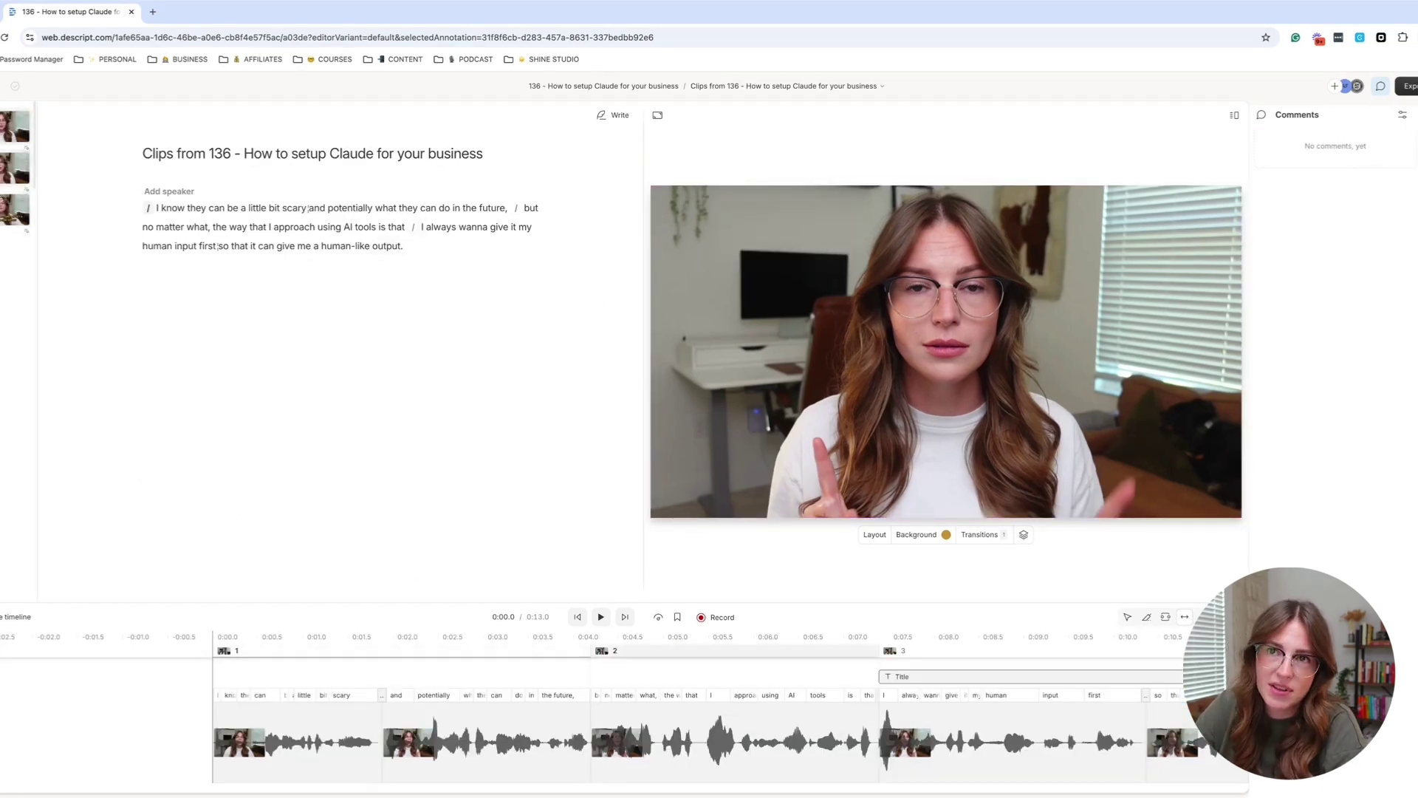
click(522, 215)
key(BackSpace)
click(399, 232)
key(BackSpace)
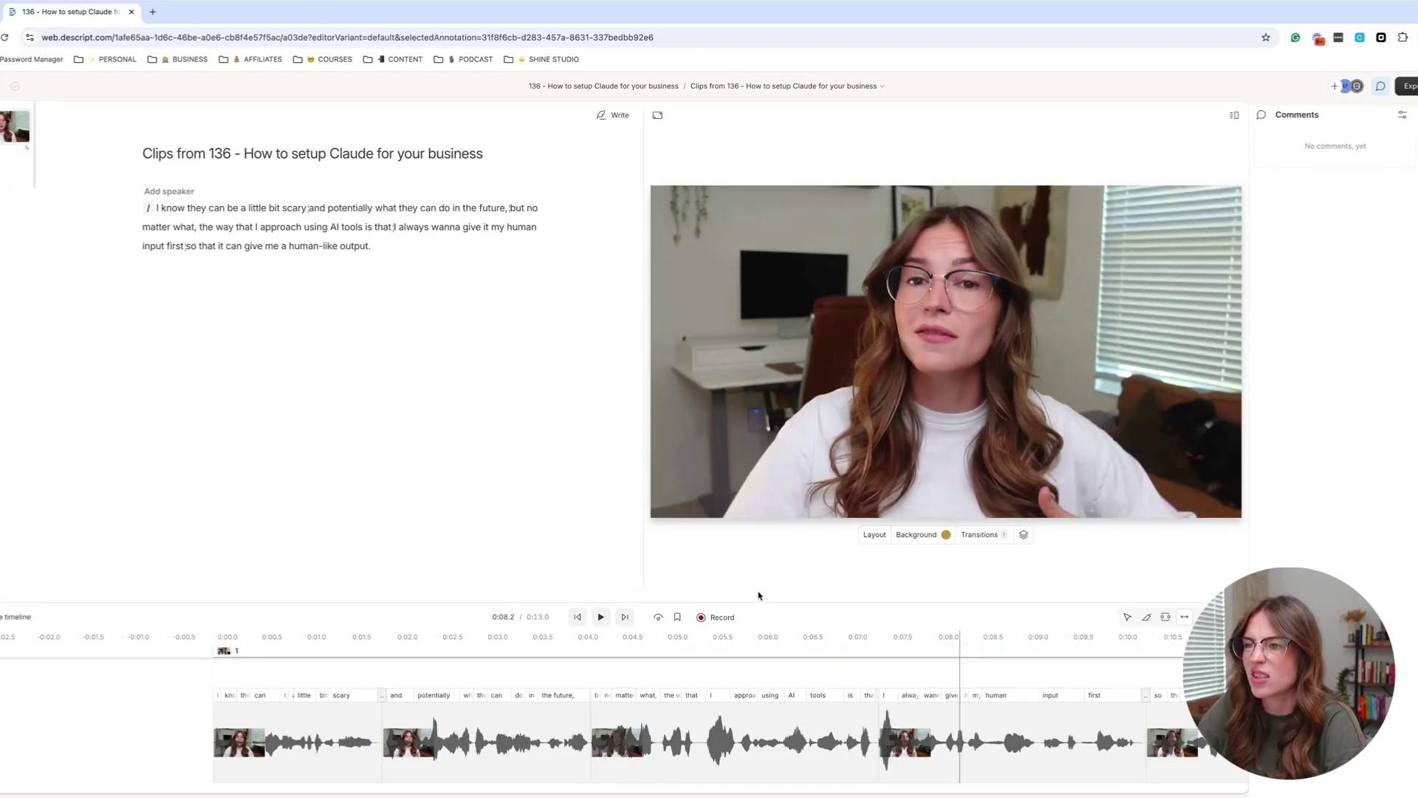
drag(759, 595, 755, 523)
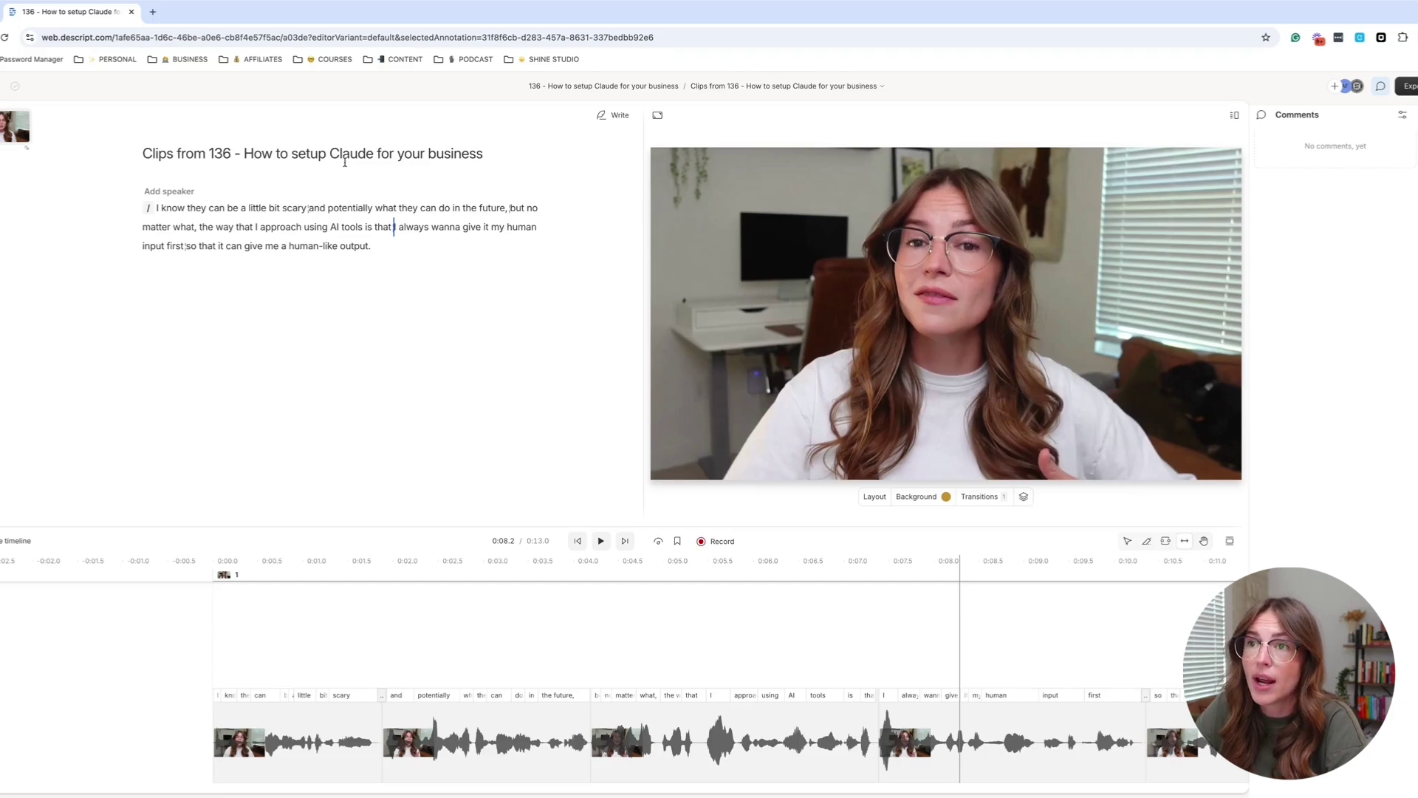
Rename the composition to 'Instagram Reel (topic)'
triple_click(346, 154)
text(Instagram Reels)
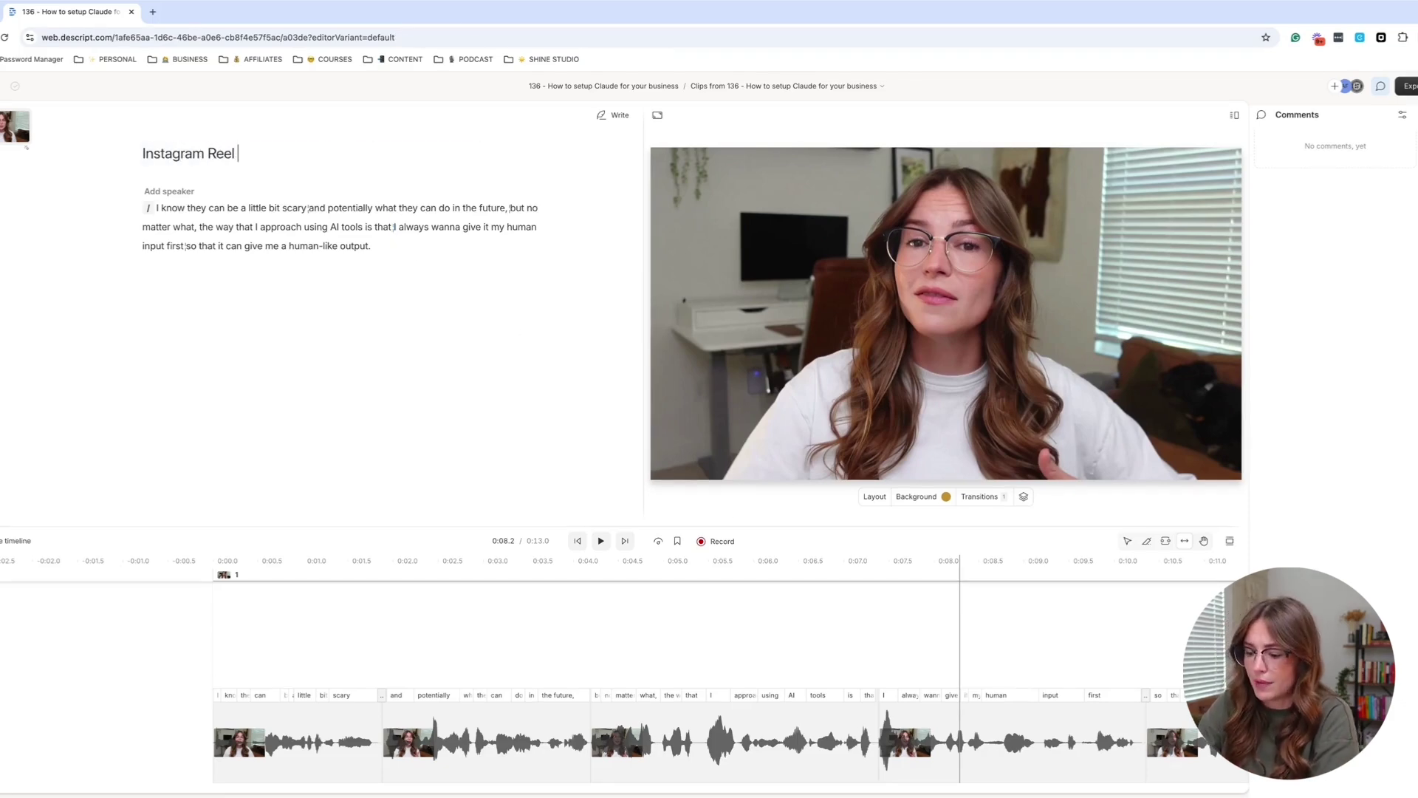
text(topic))
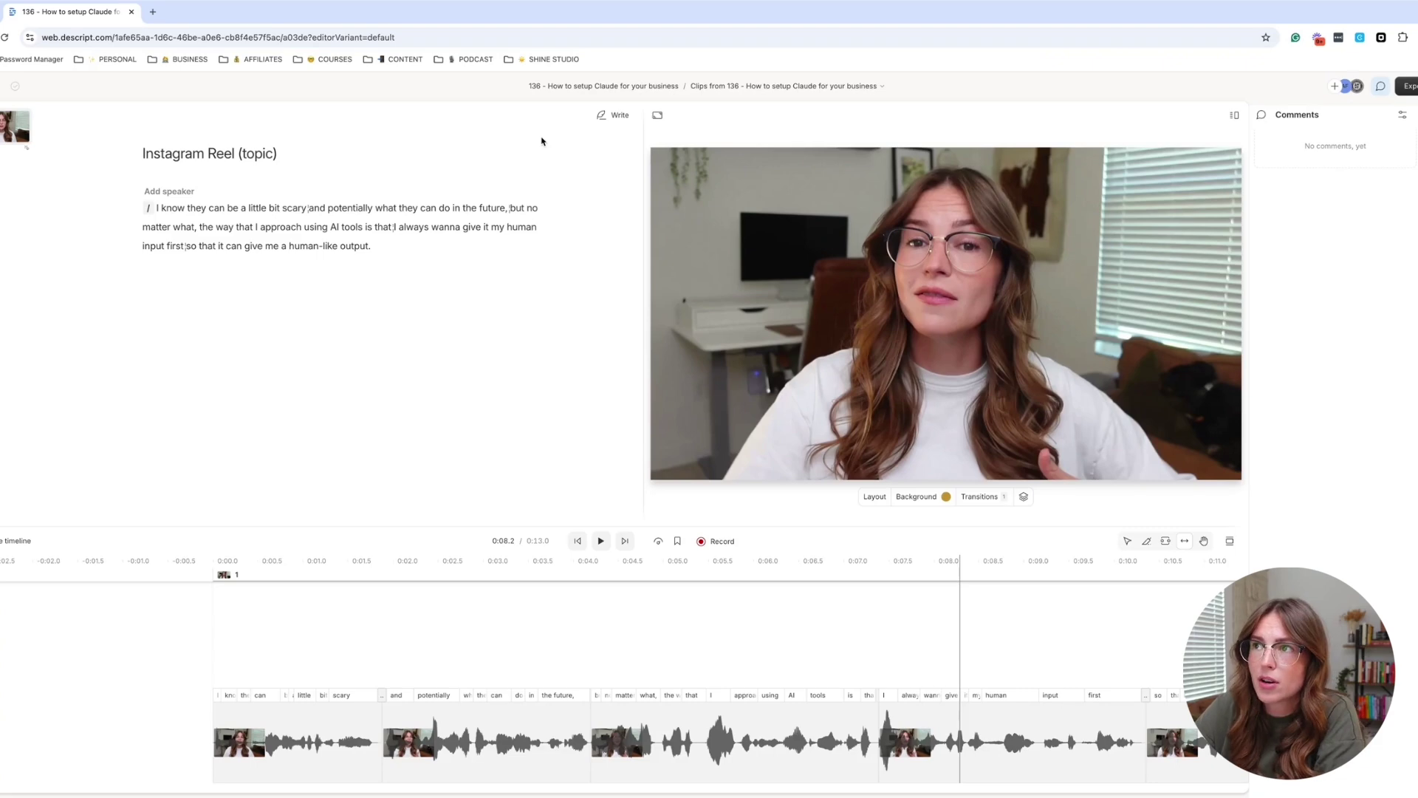
Switch back to the full-episode composition in the YouTube group
click(792, 86)
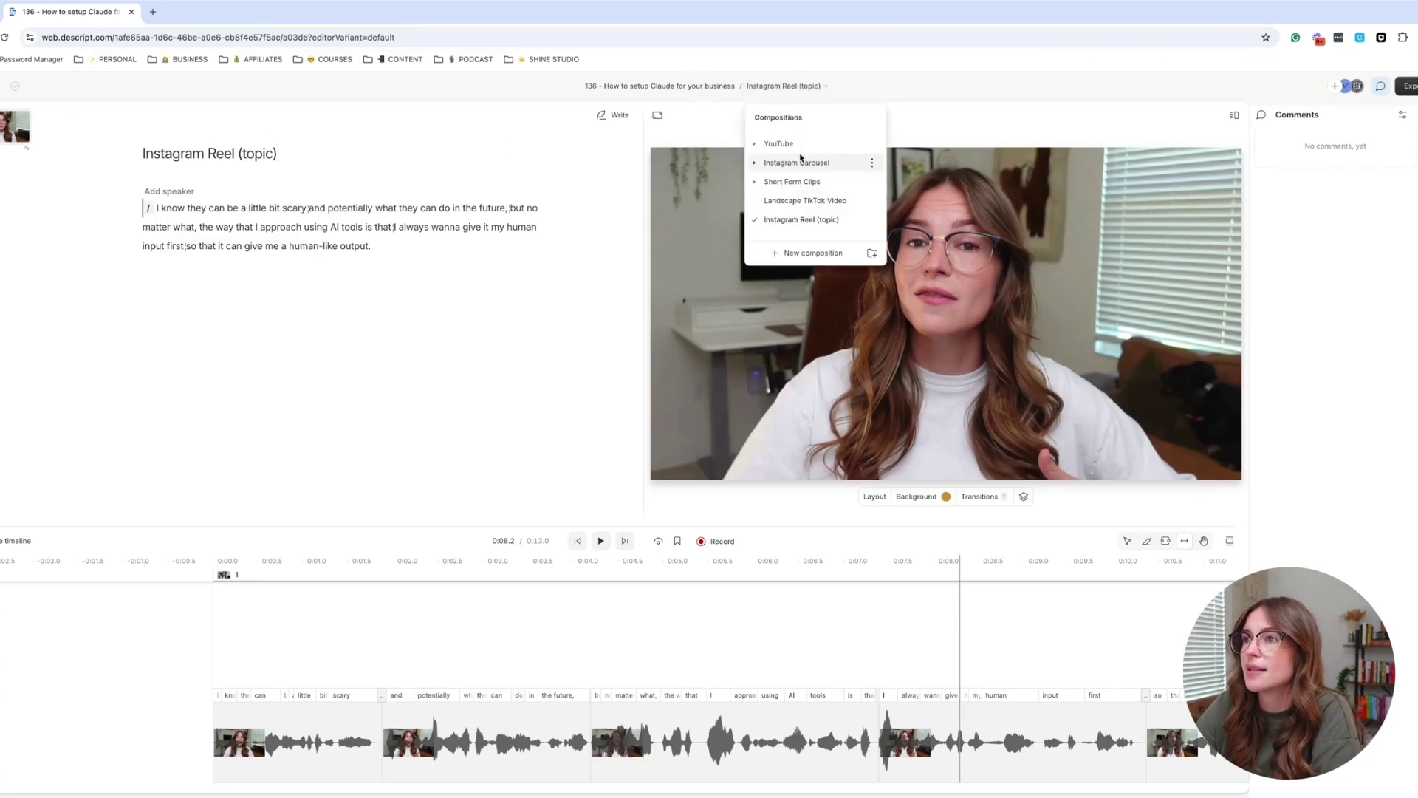
click(755, 144)
click(812, 163)
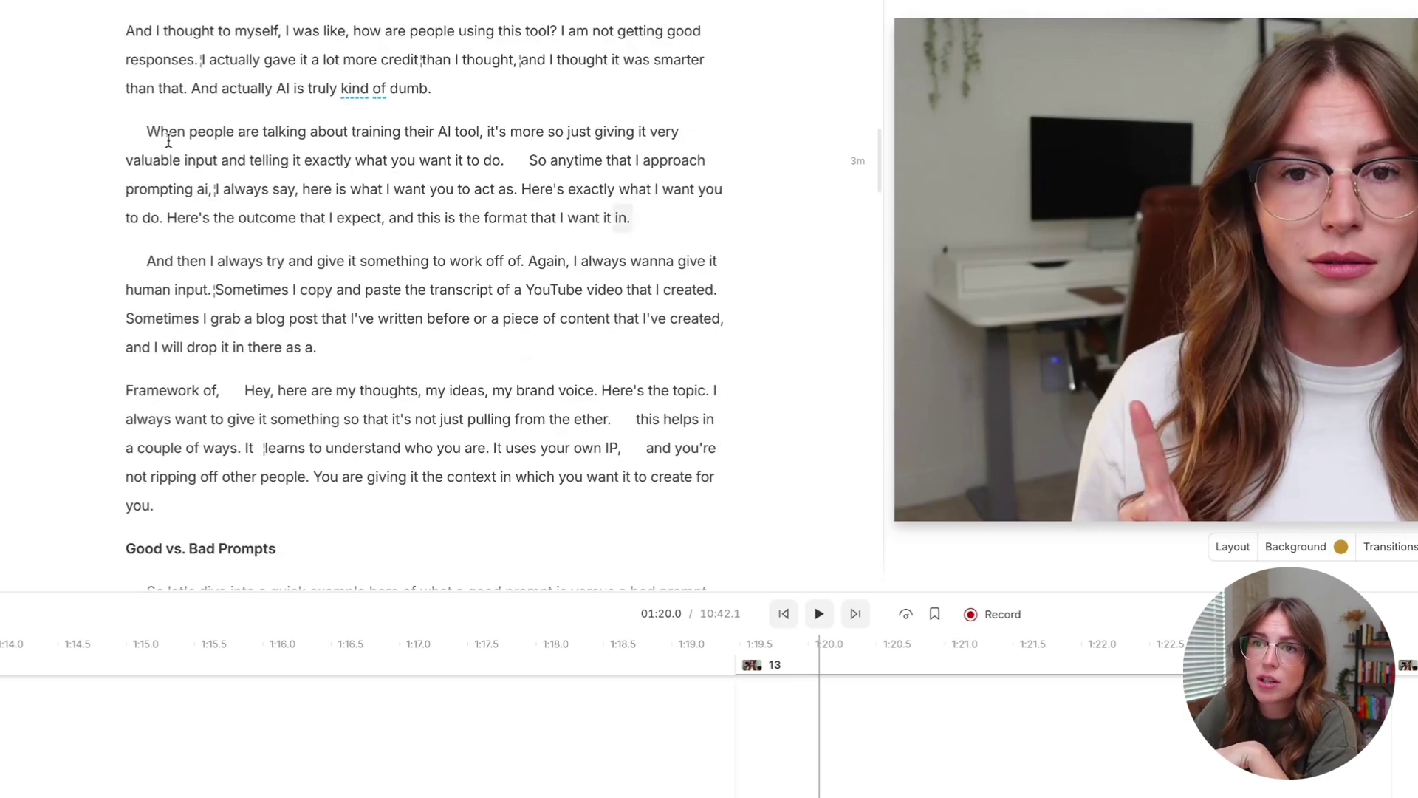
Select the passage from 'When' through 'act as' and browse its duplicate destinations, including Instagram Carousel slides
drag(147, 131, 636, 218)
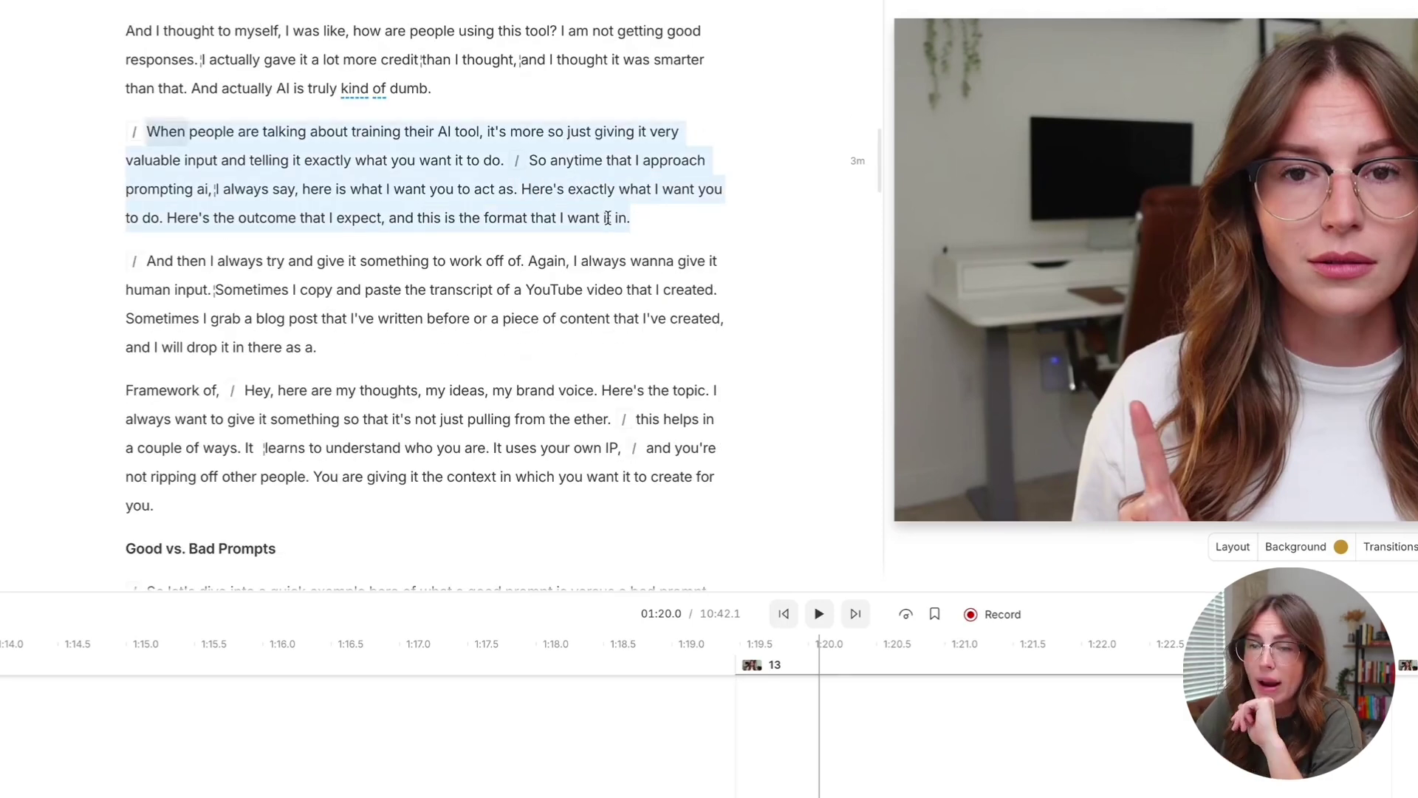
right_click(608, 216)
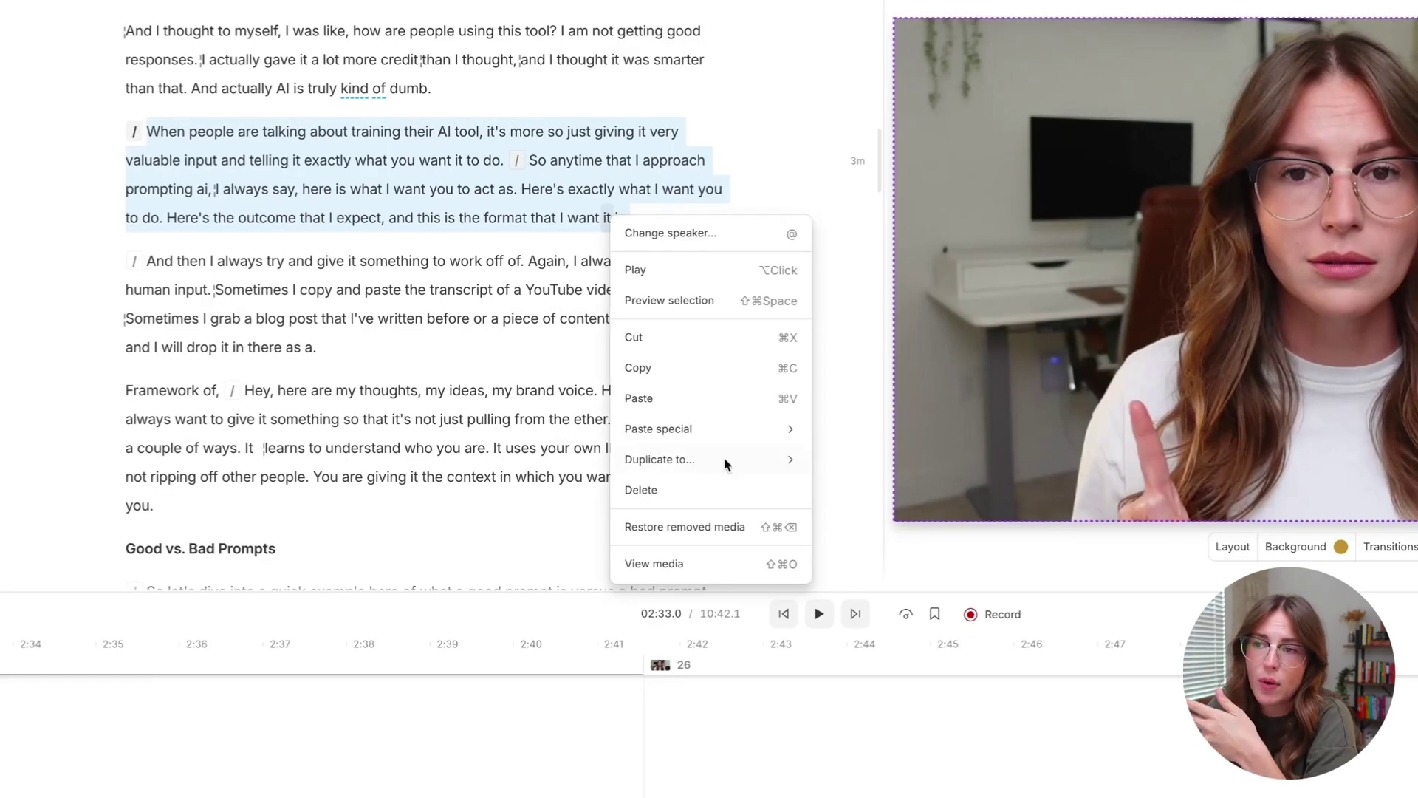
click(790, 466)
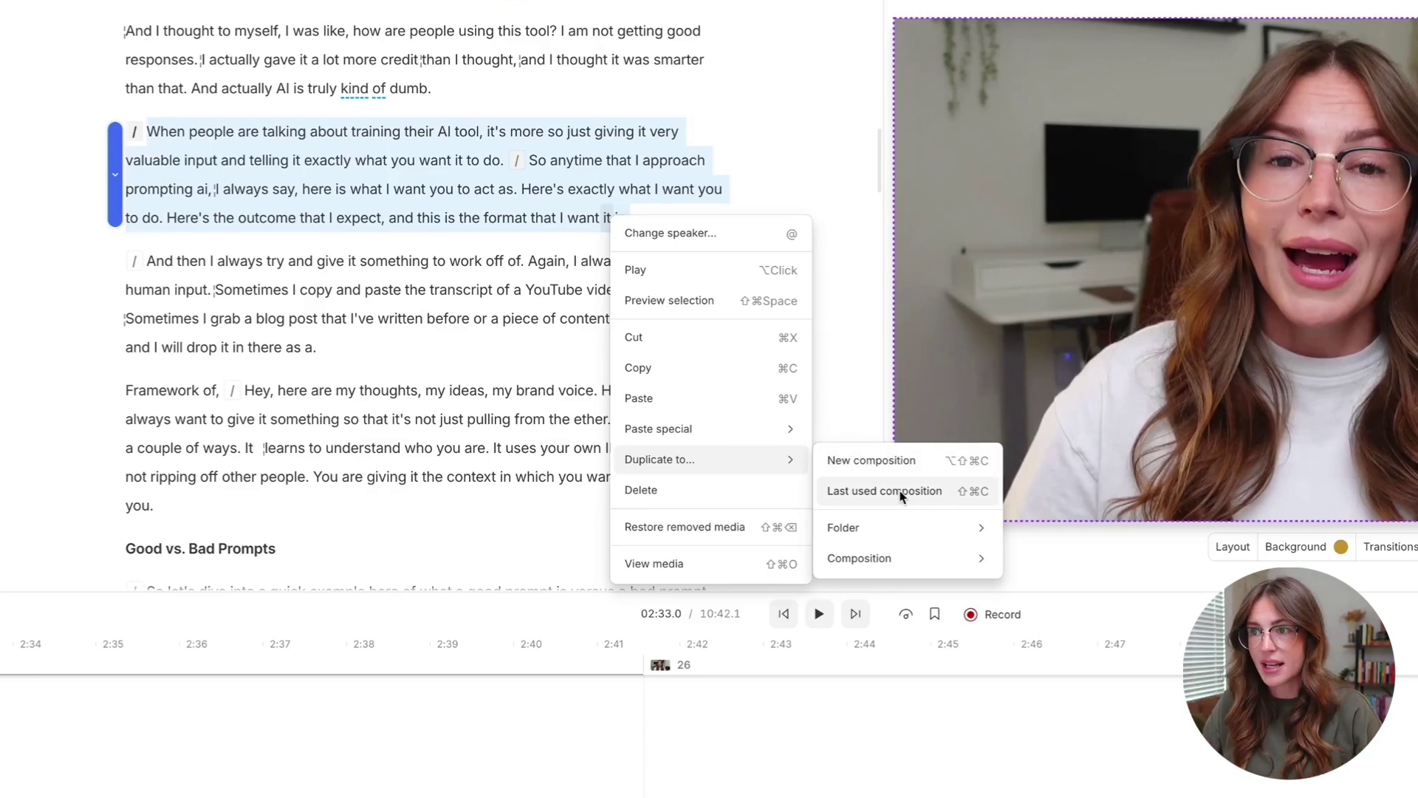
mouse_move(905, 527)
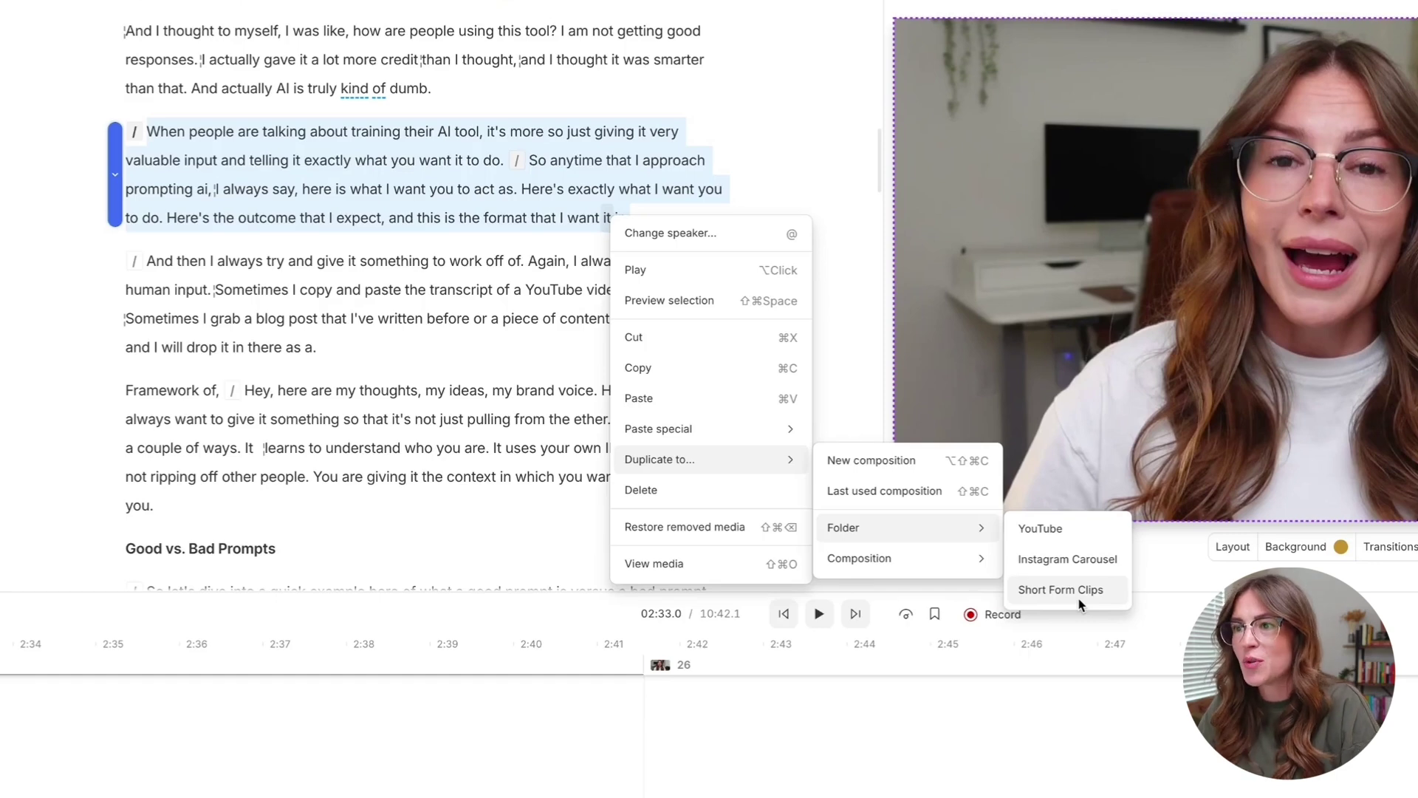
mouse_move(866, 567)
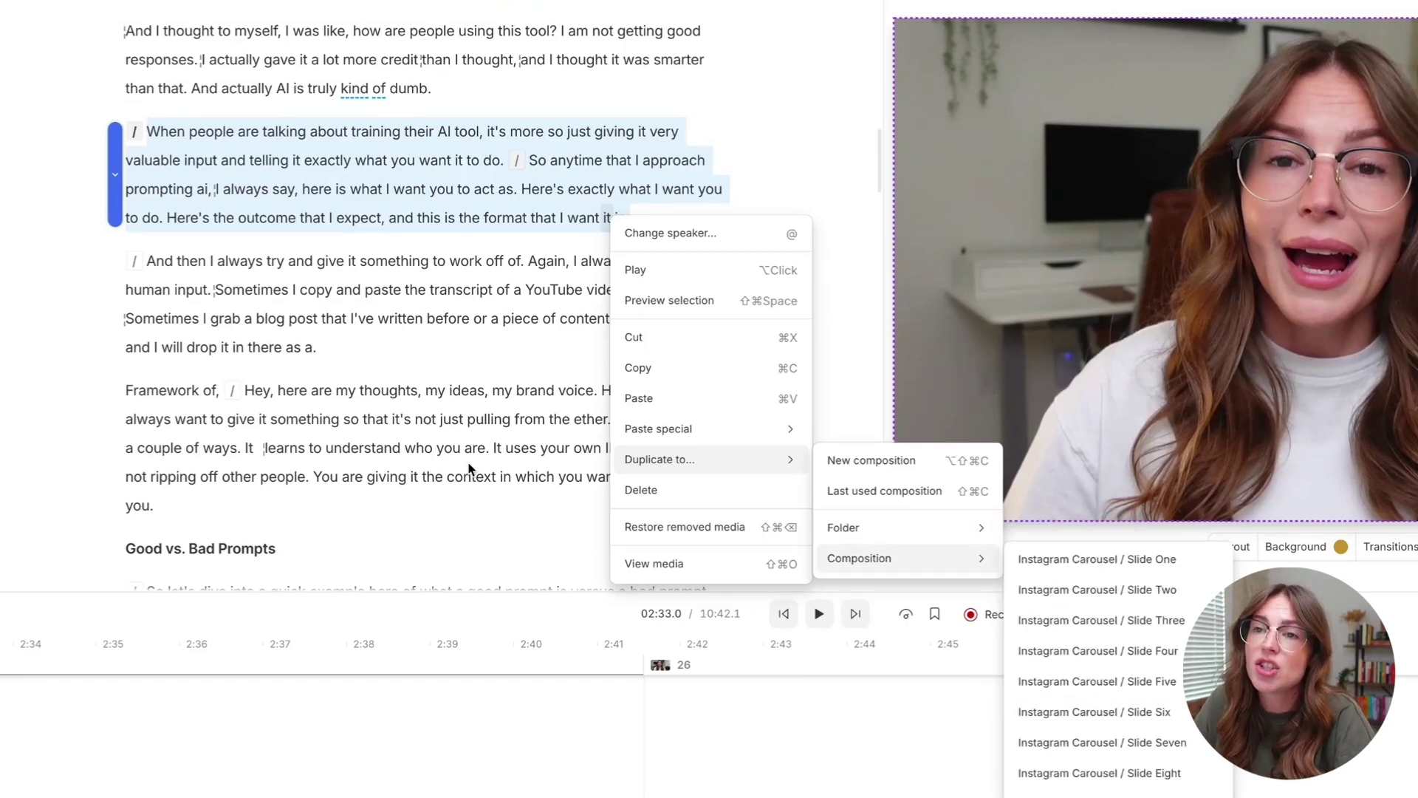
Dismiss the duplicate menu and reopen the Underlord panel at its Repurpose and Publish tools
click(388, 343)
scroll(389, 337, up, 15)
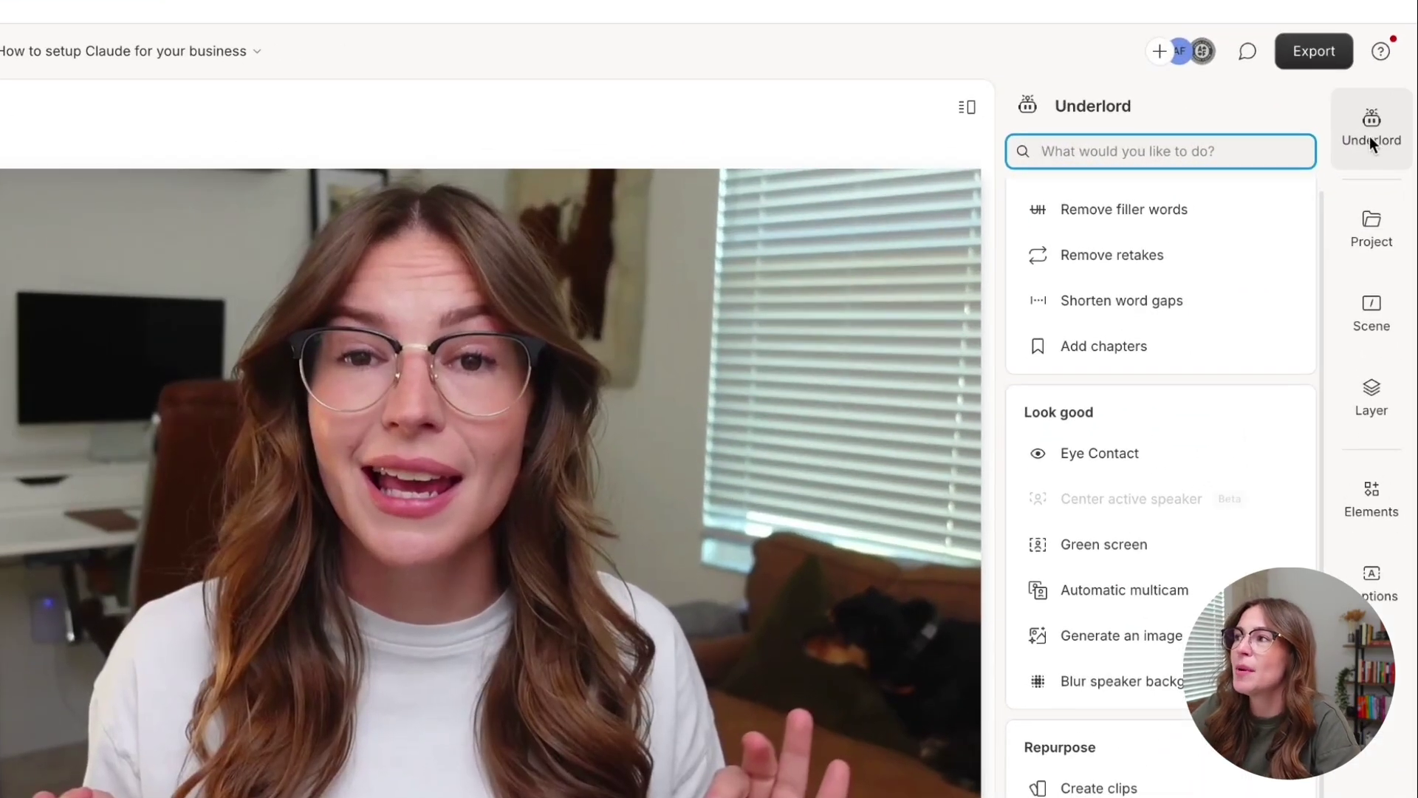
click(1417, 134)
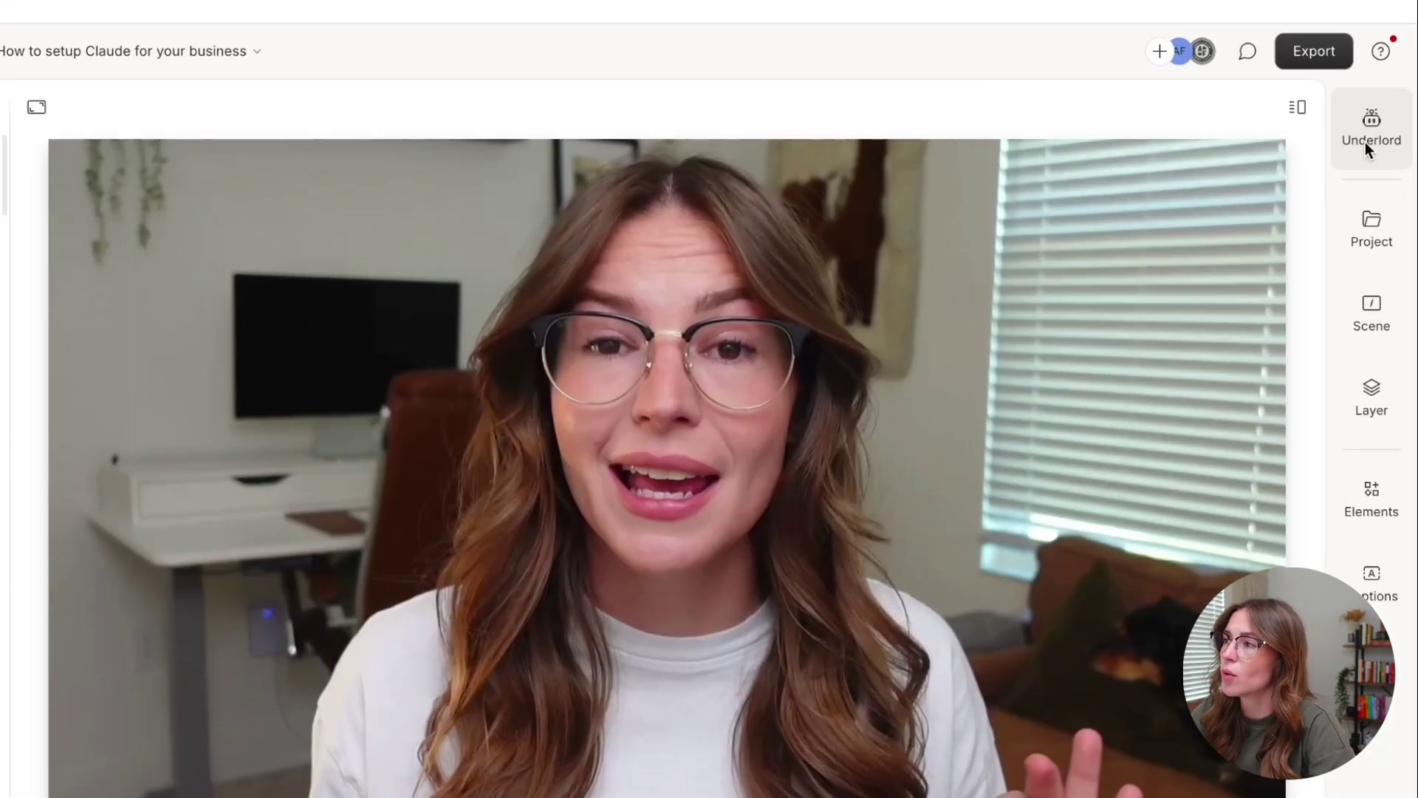
click(1365, 142)
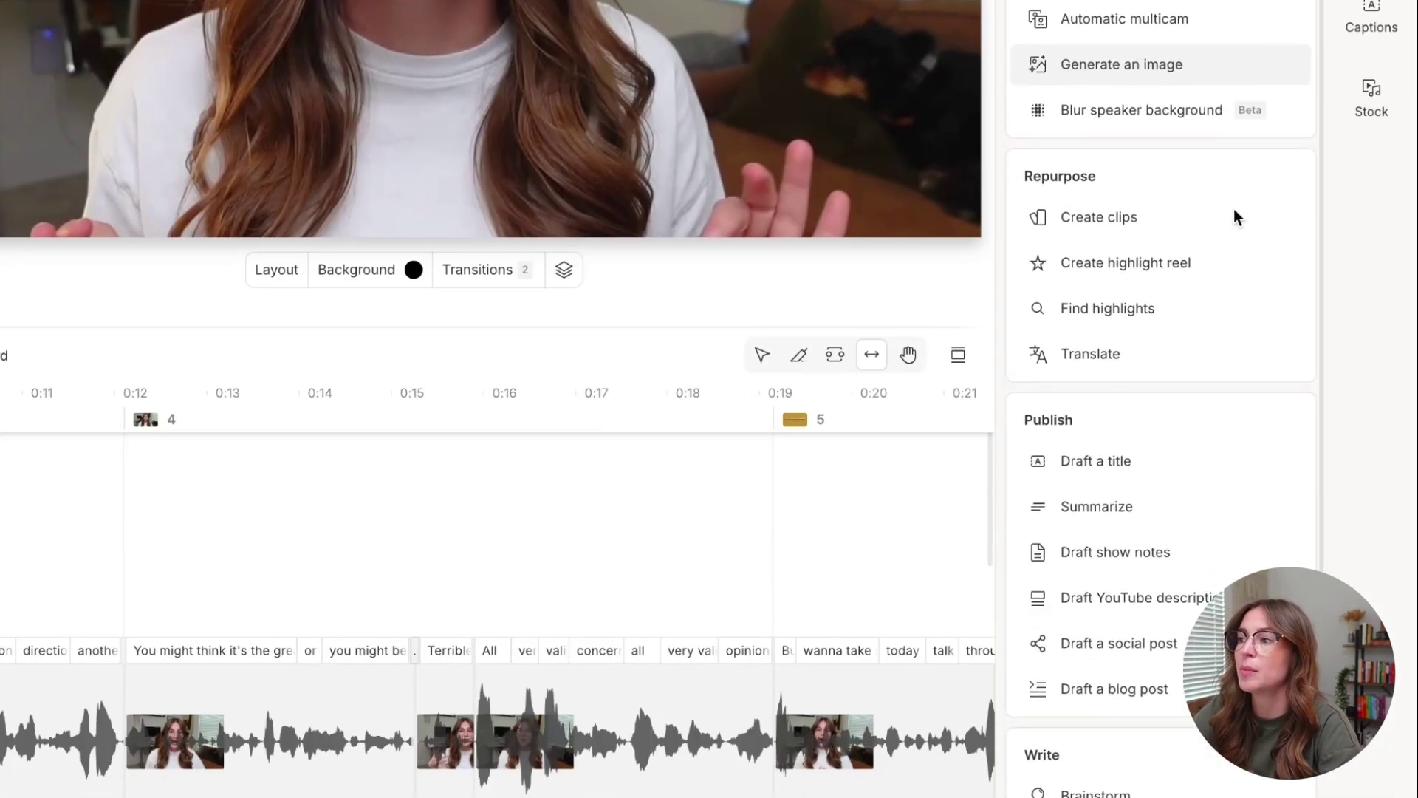
scroll(1234, 612, down, 1)
mouse_move(1065, 586)
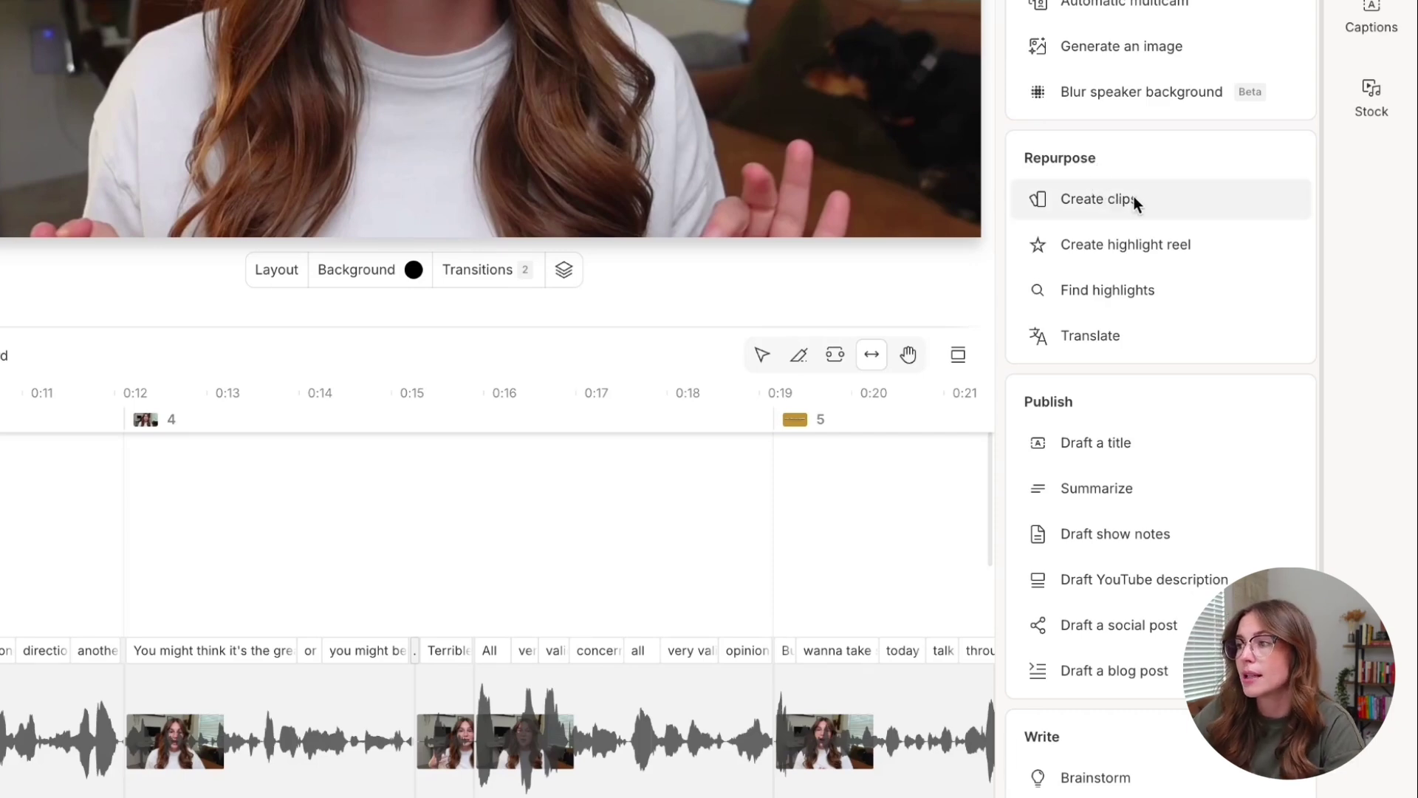
mouse_move(1114, 209)
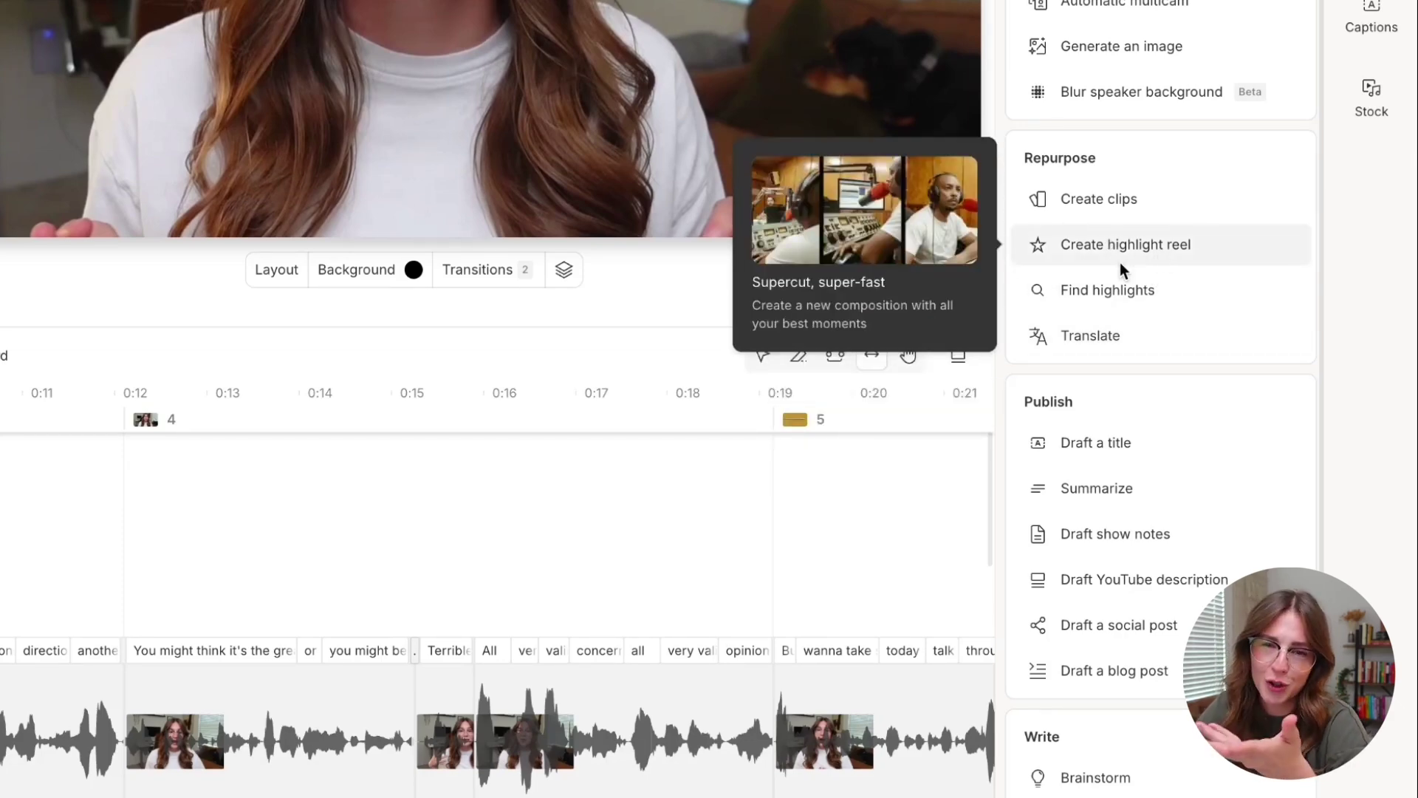
Open Create clips set to 5 clips of 60s and browse the layout templates
click(1127, 212)
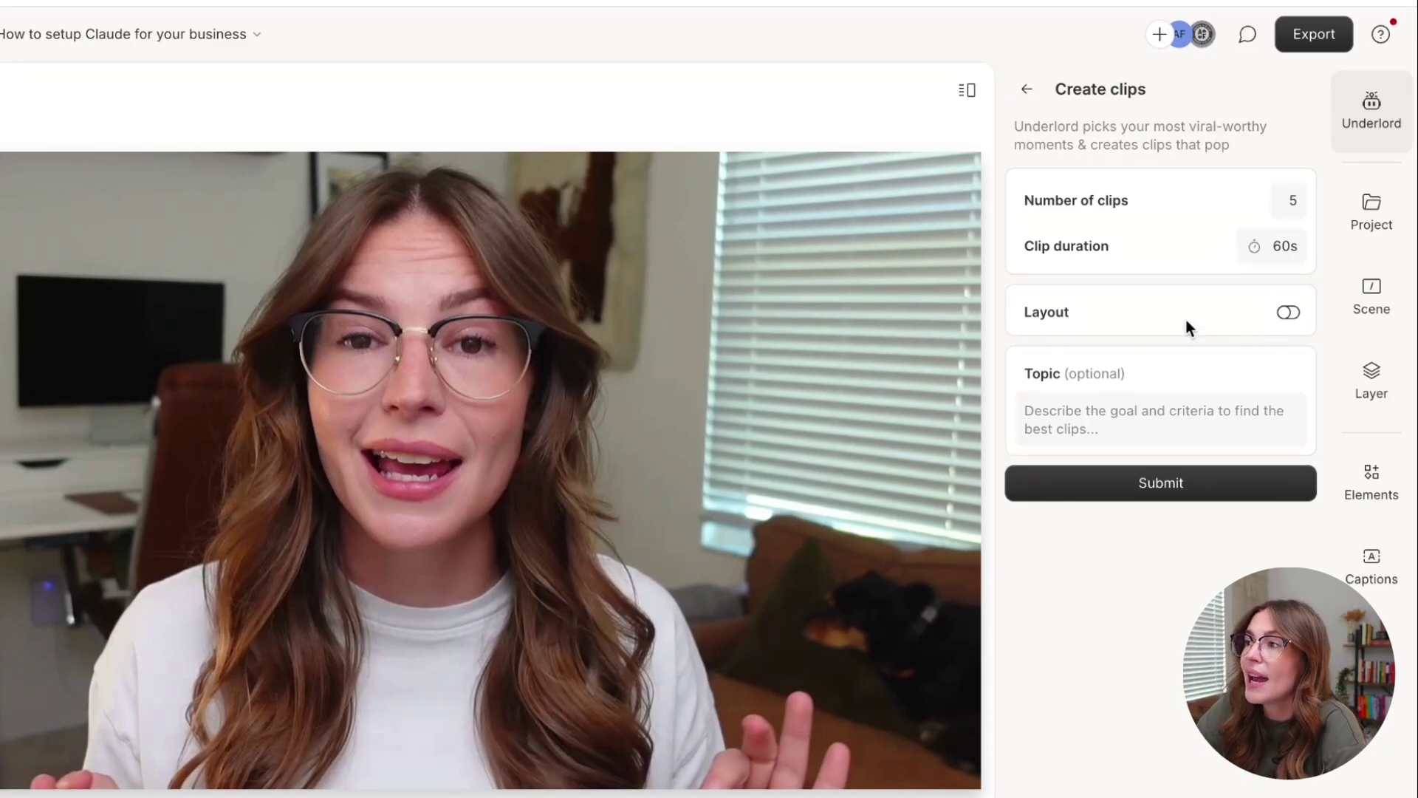
click(1291, 313)
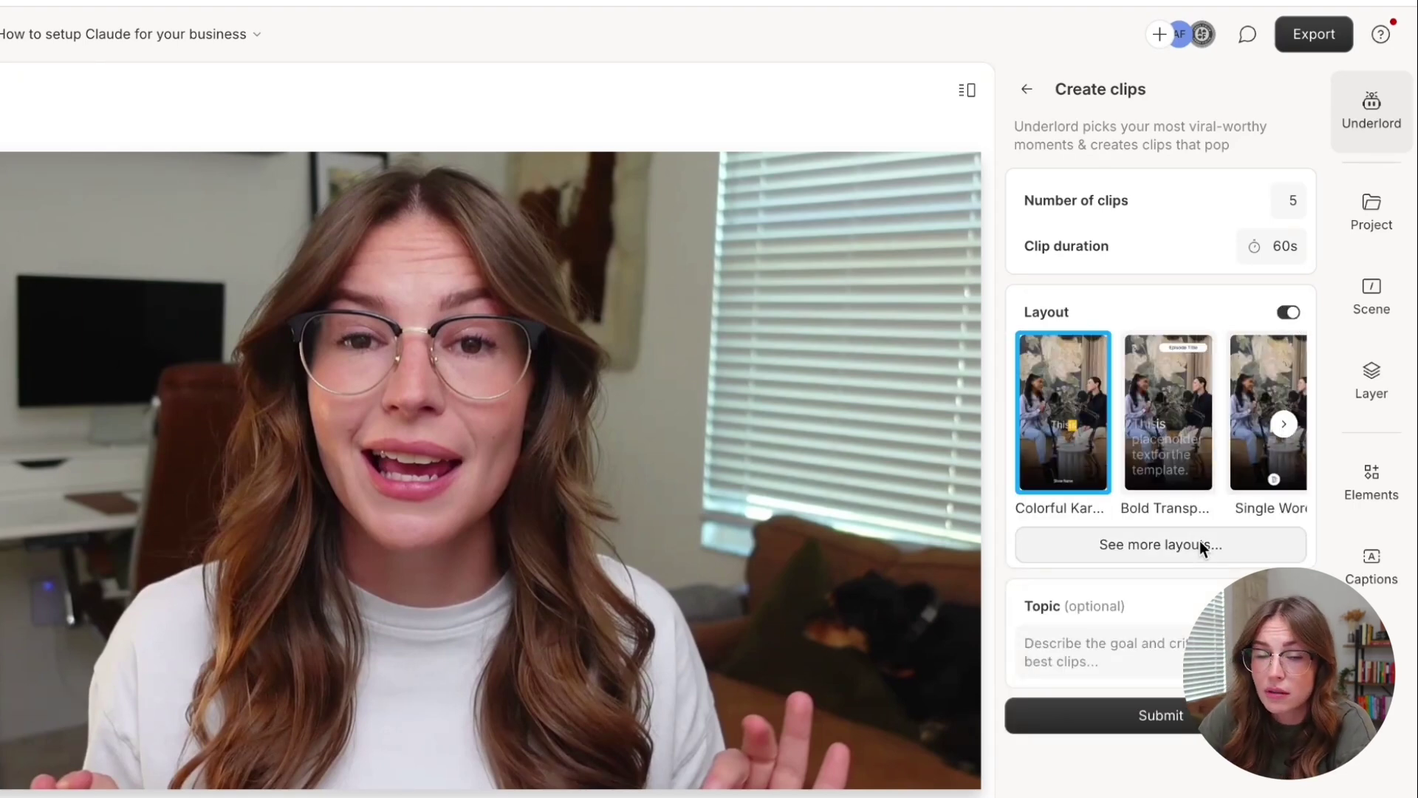
click(1283, 423)
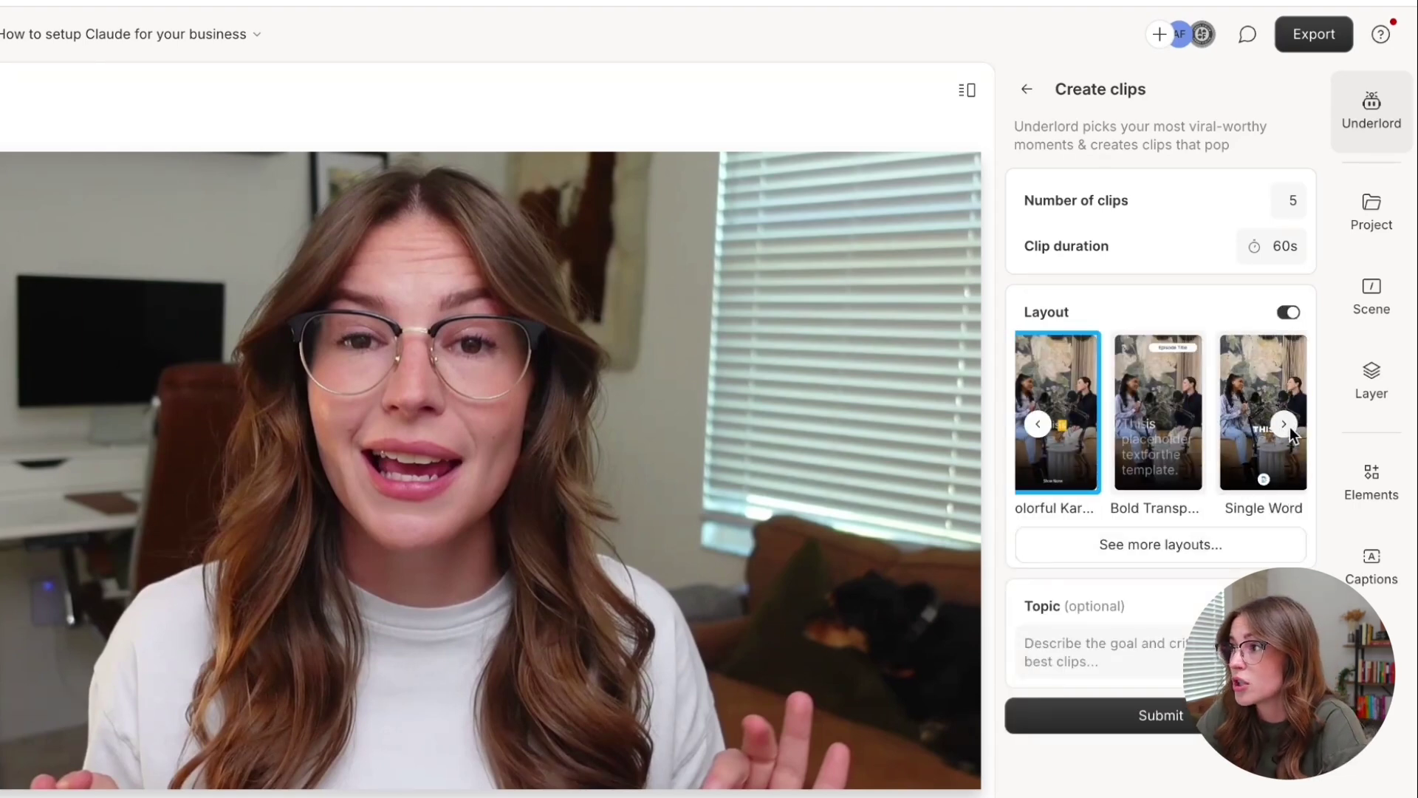
Generate clips without a layout, preview 'AI Revolutionizing Business Efficiency', then return to the original episode
click(1288, 313)
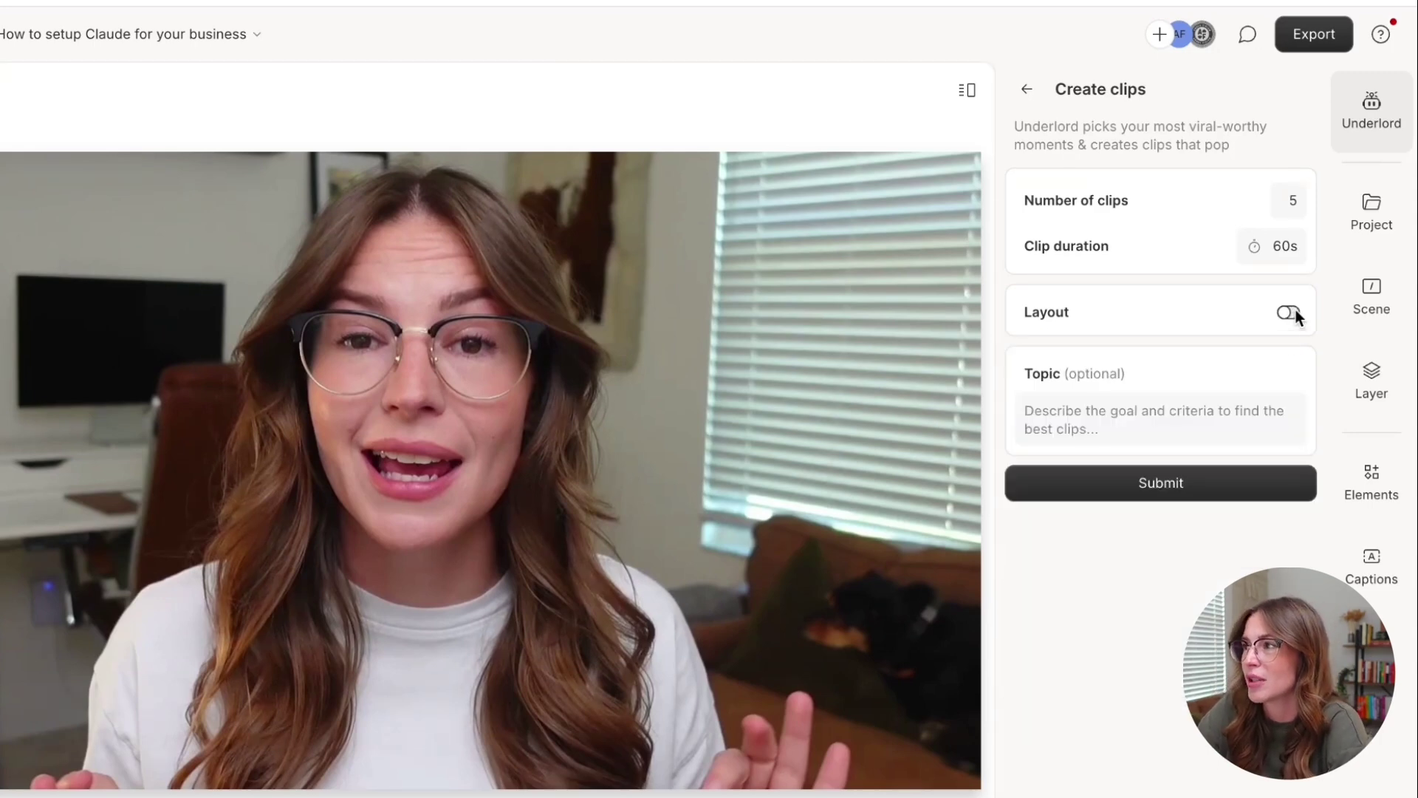
click(1189, 490)
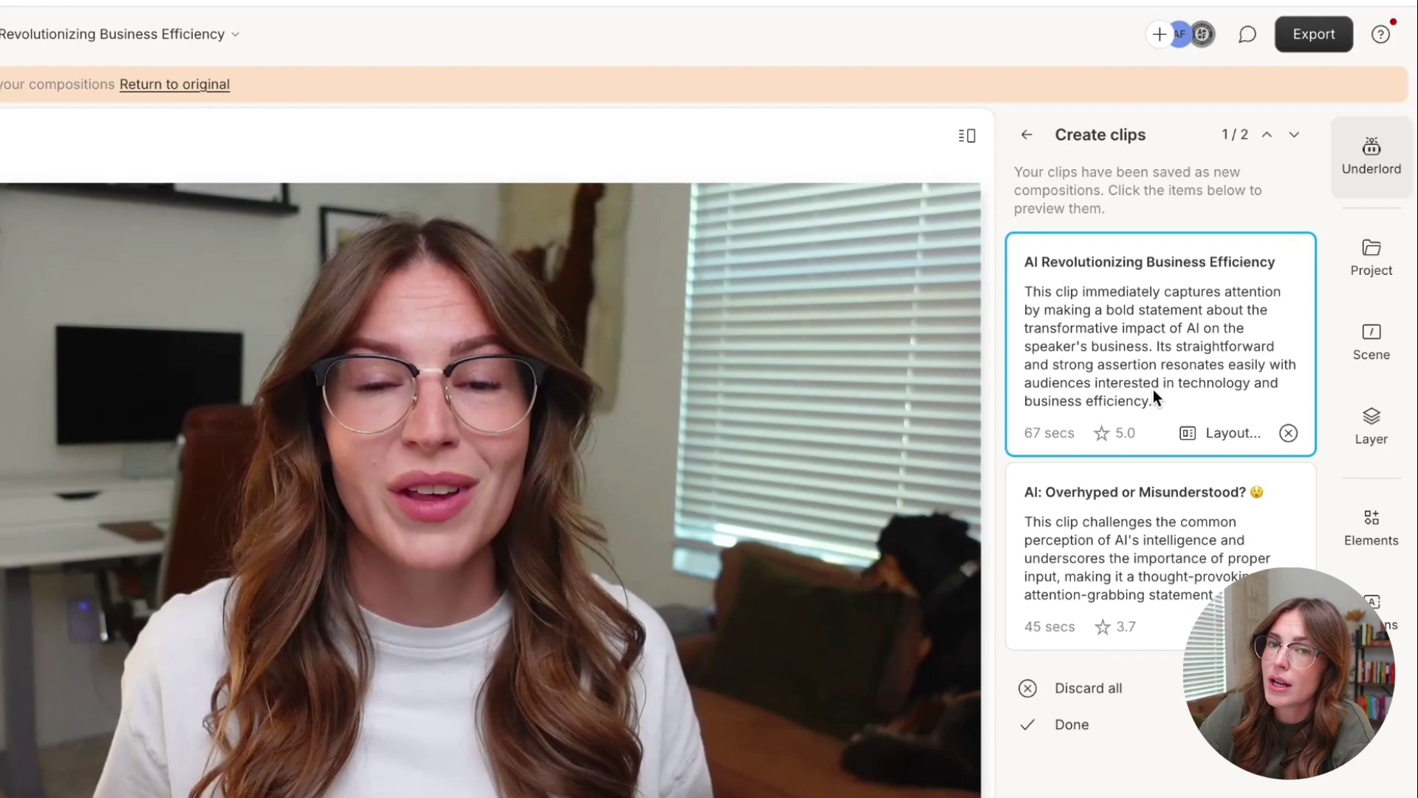
click(1150, 542)
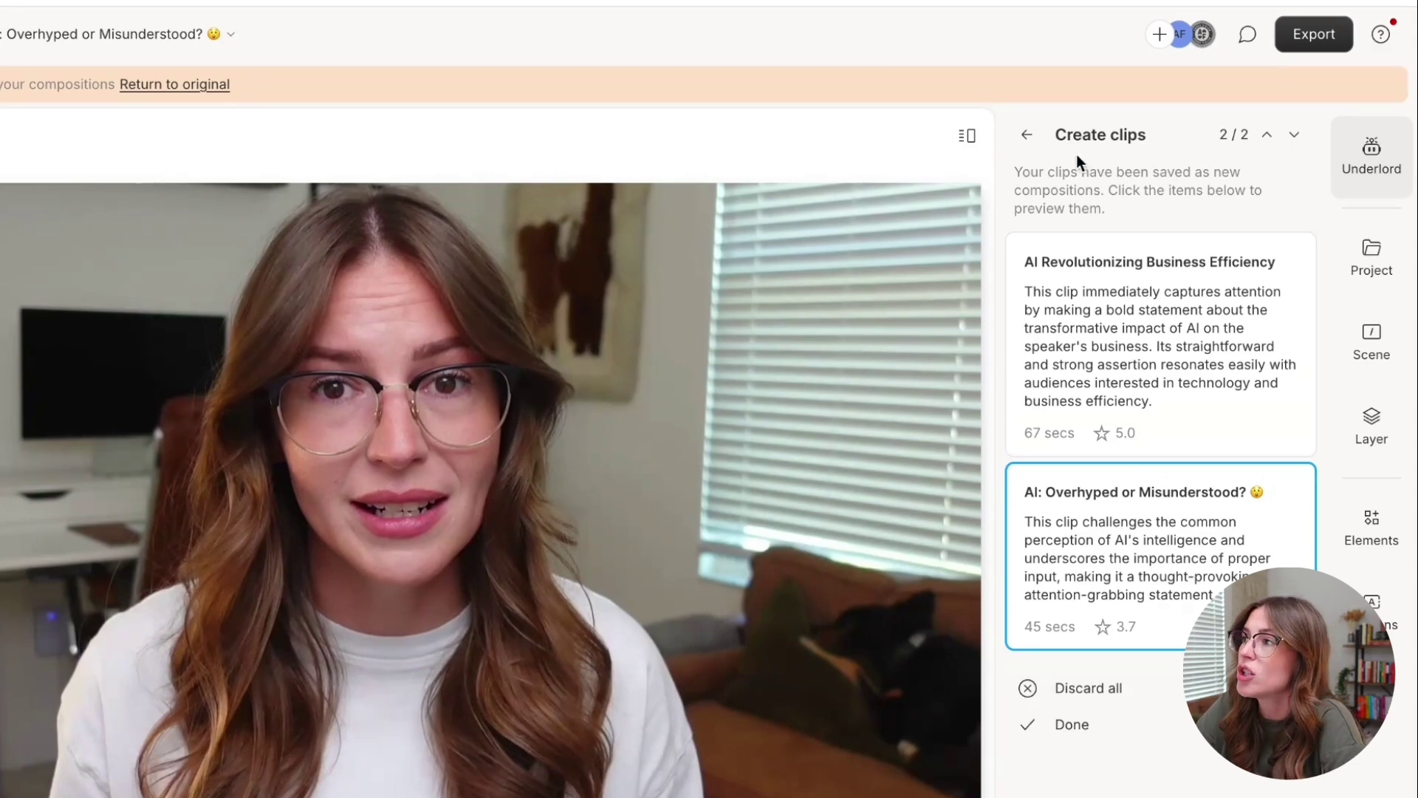
click(1029, 135)
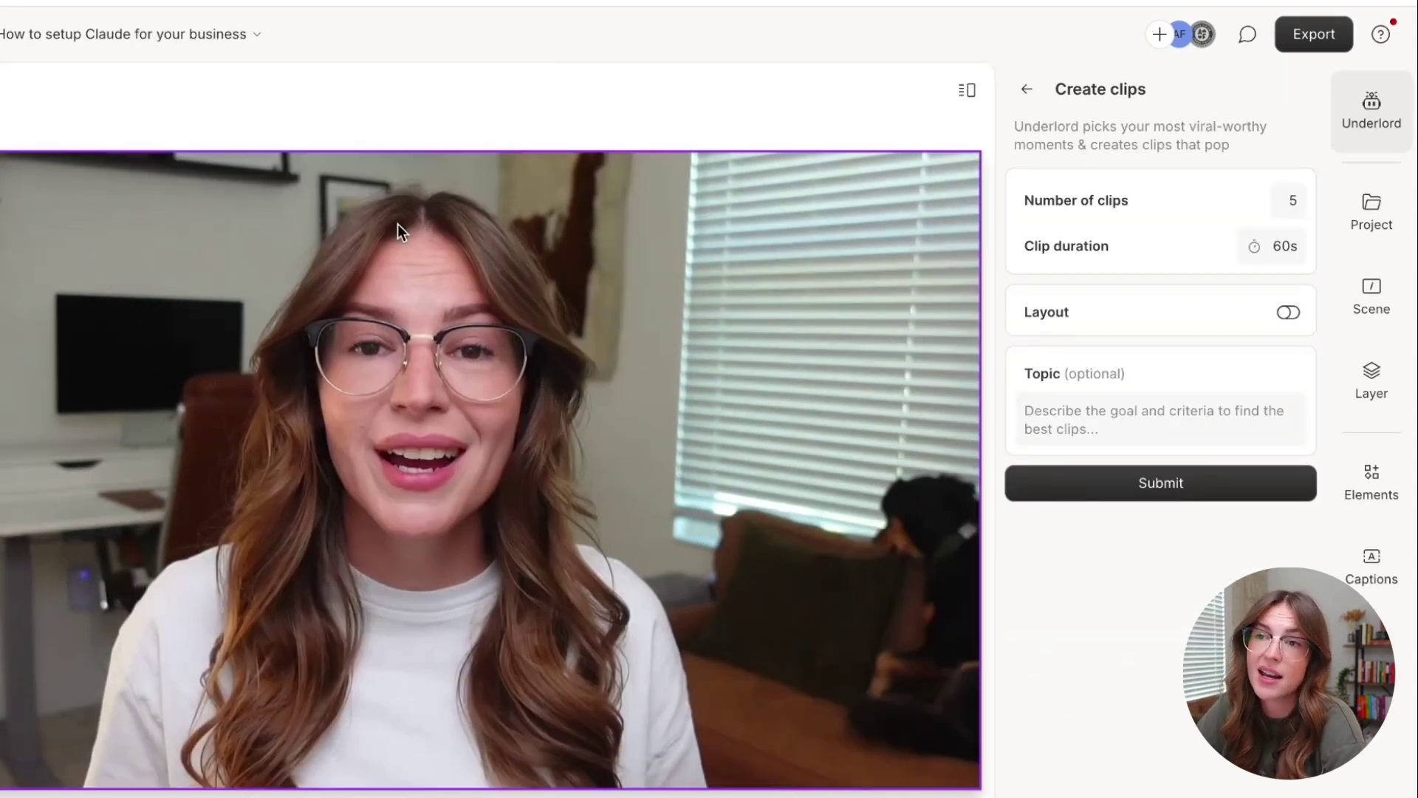
Have Underlord draft three Social network style posts about the Claude episode and select the third
click(1027, 87)
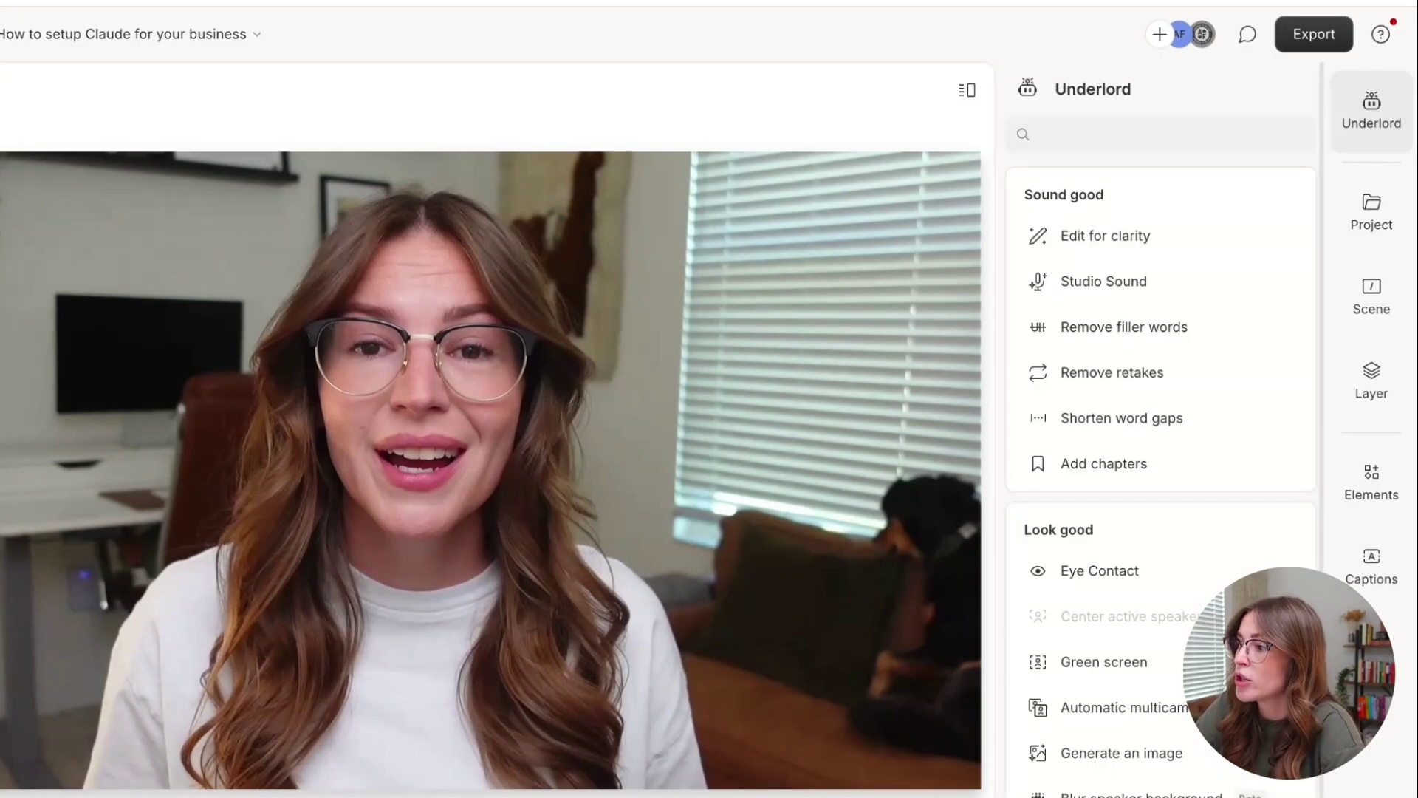
scroll(1108, 645, down, 4)
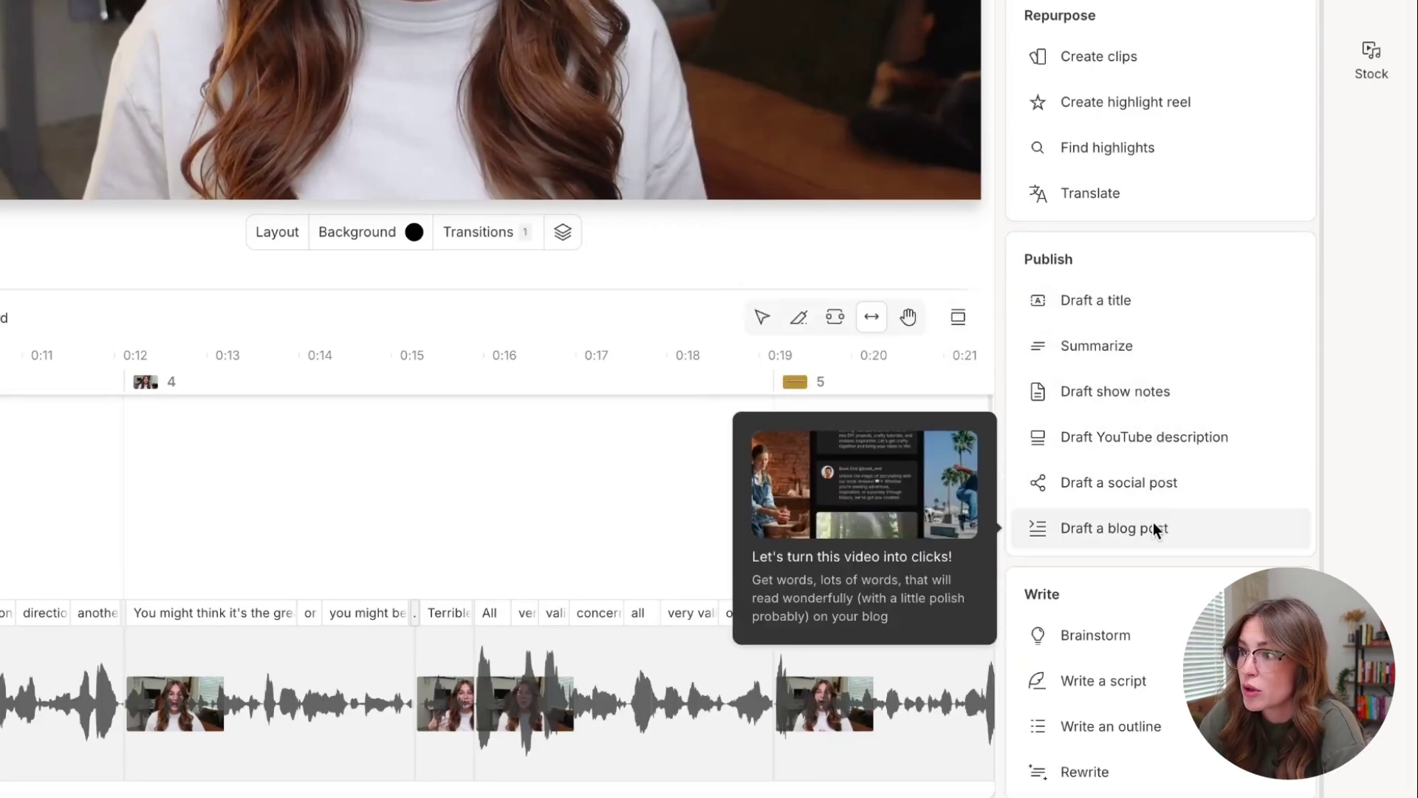
click(1160, 495)
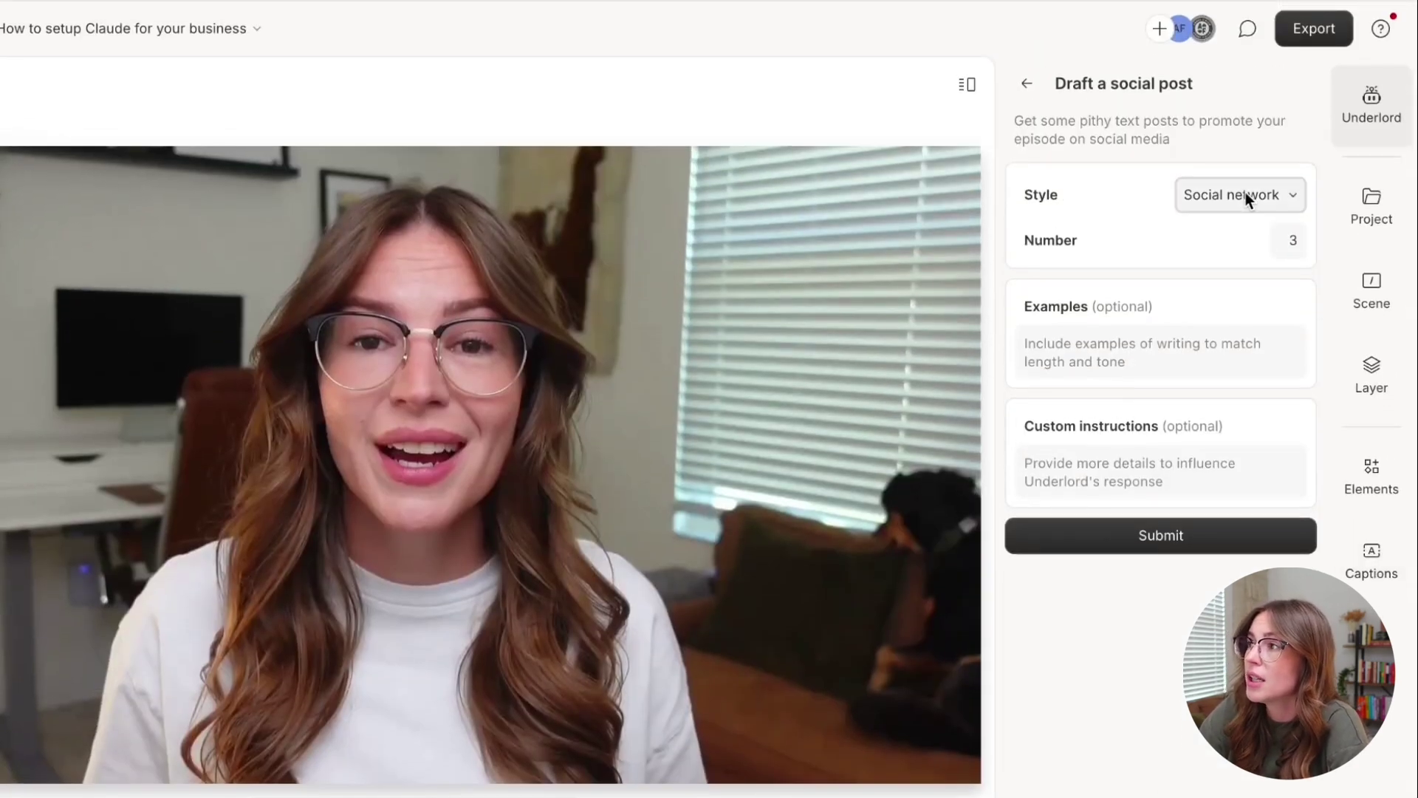
click(1243, 191)
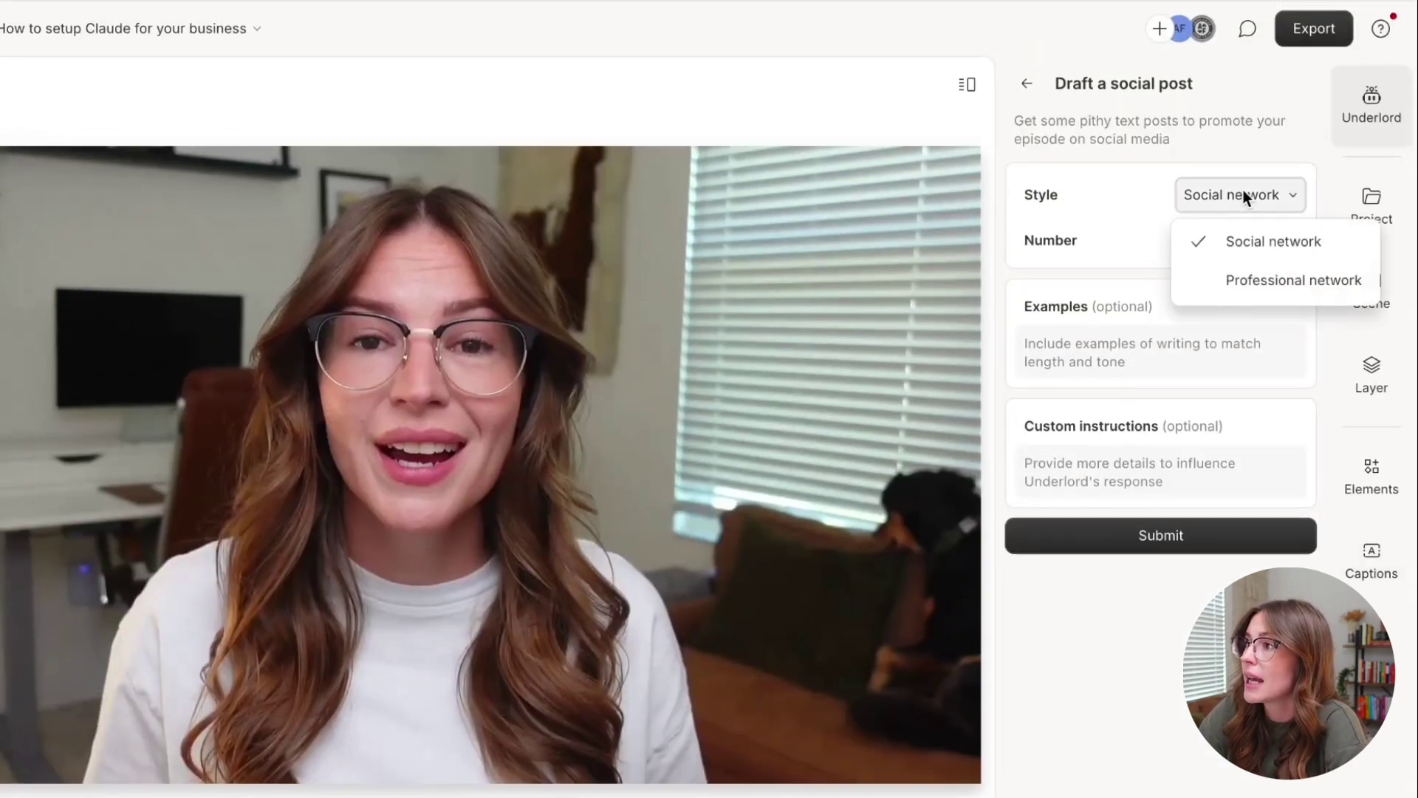
click(1250, 237)
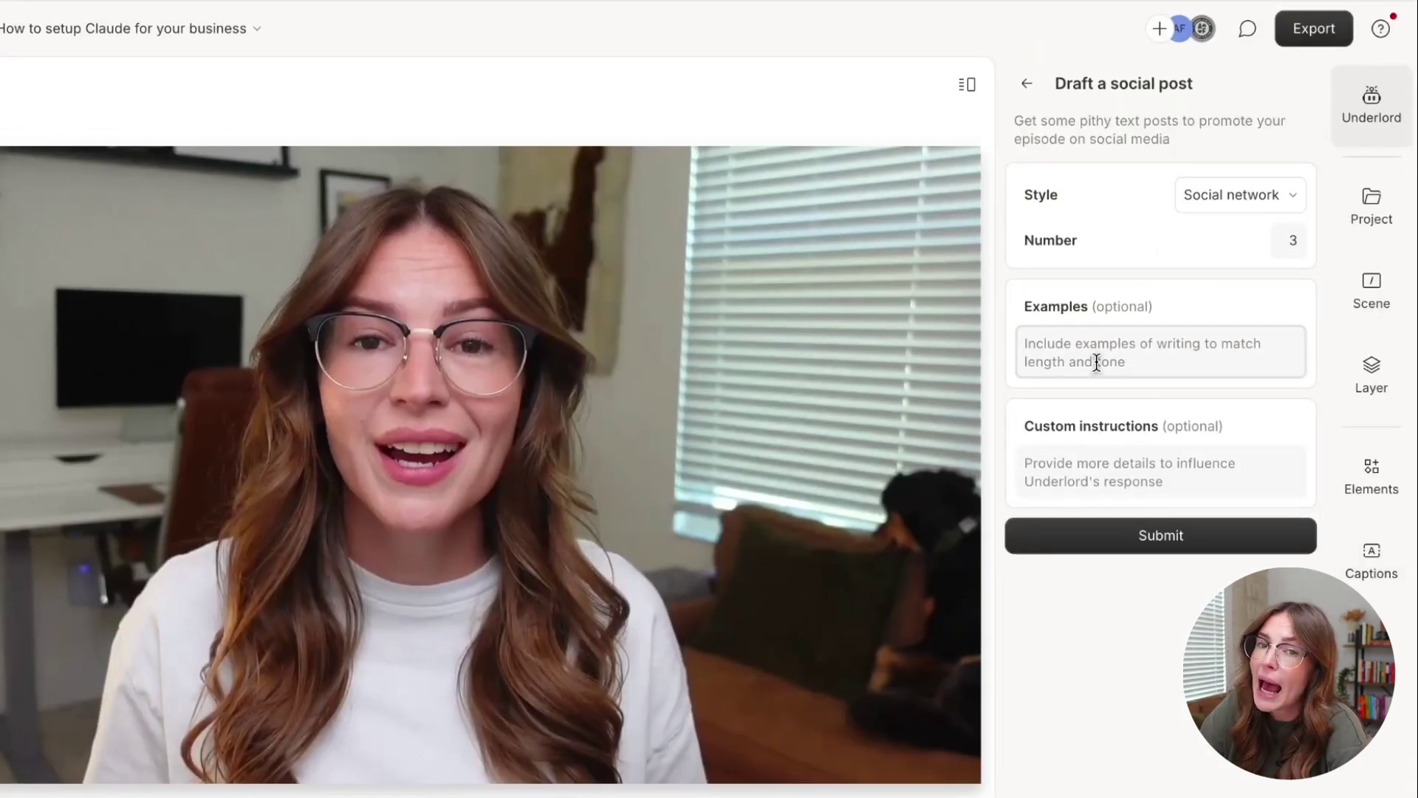
click(1099, 543)
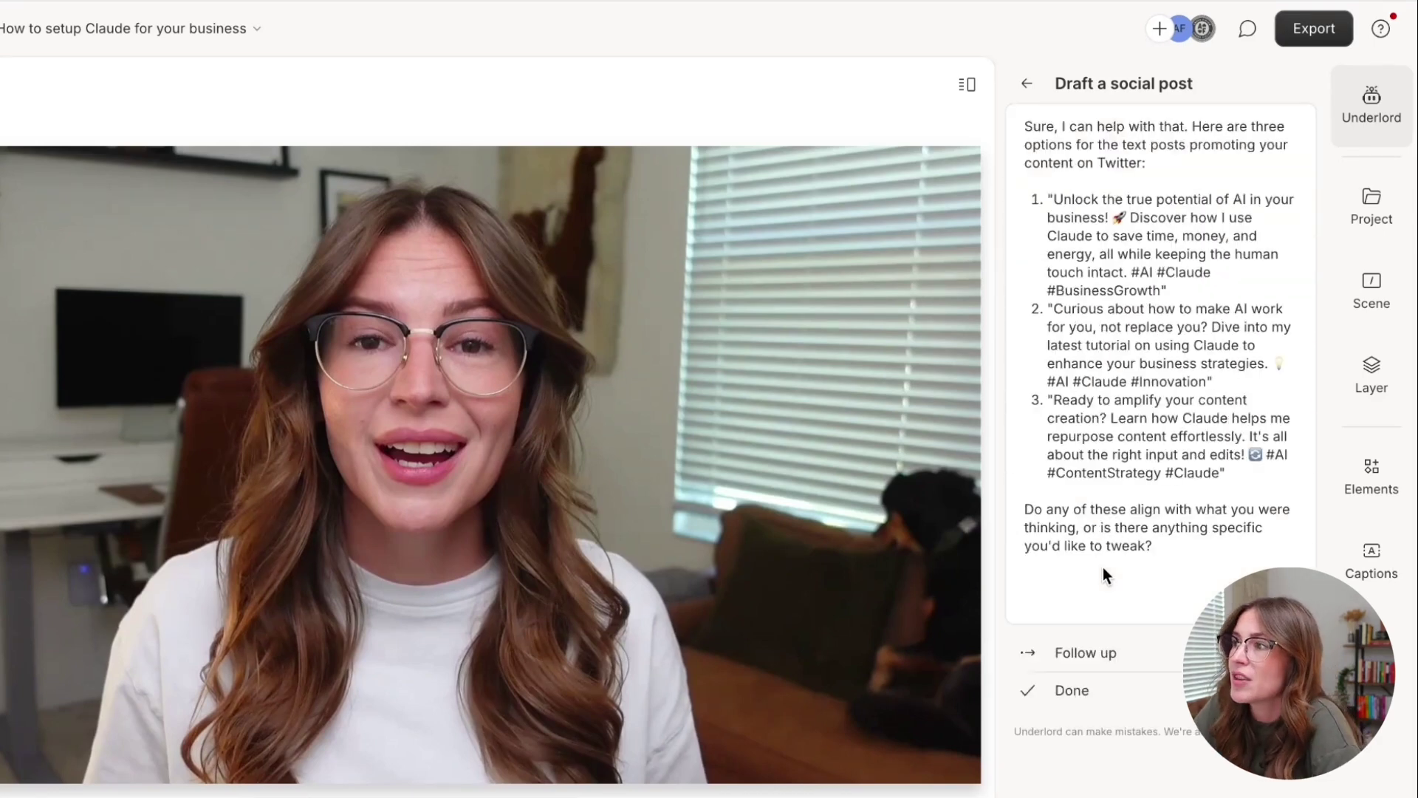
triple_click(1138, 426)
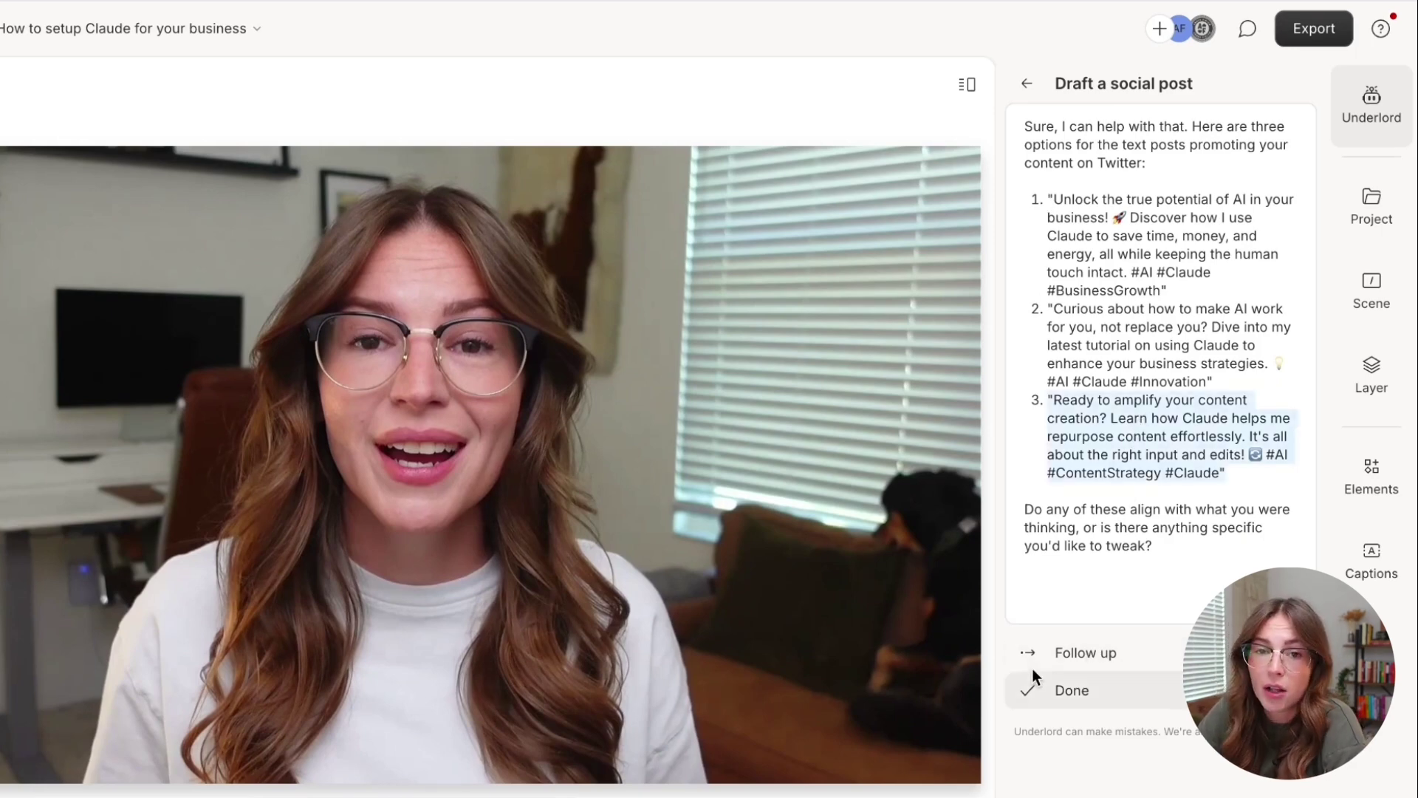
Generate an Underlord blog post draft from the episode
click(1028, 83)
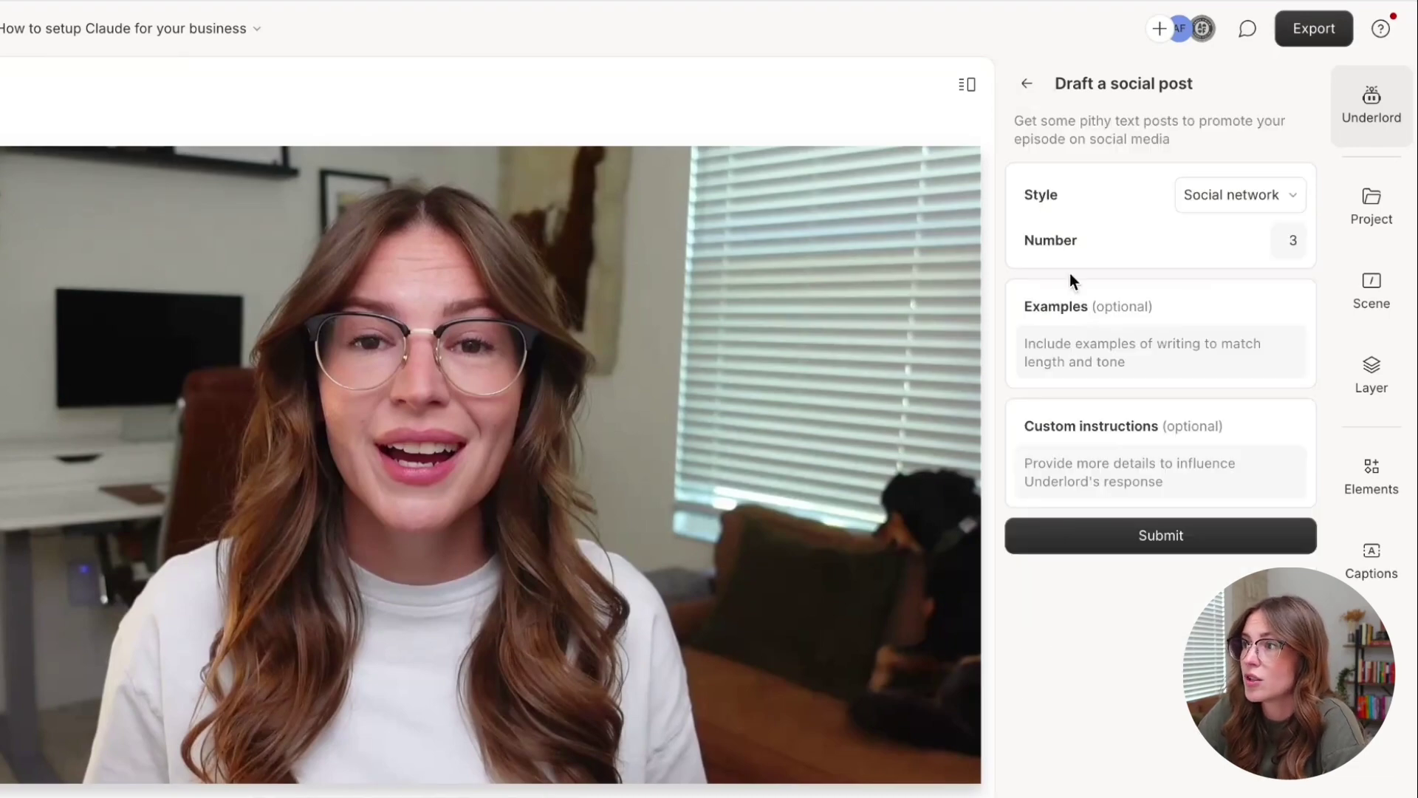
click(1028, 83)
scroll(1151, 317, down, 4)
click(1140, 482)
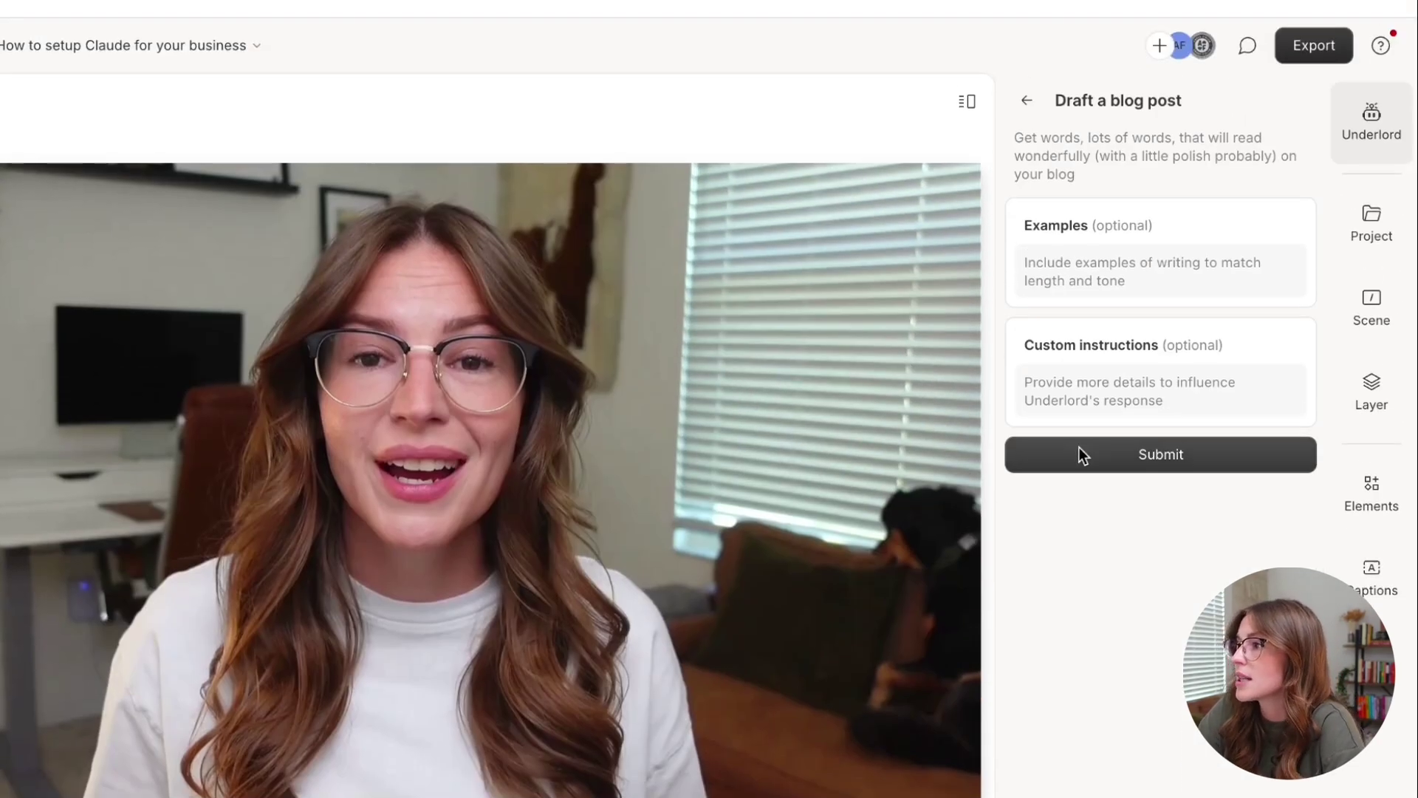
click(1078, 452)
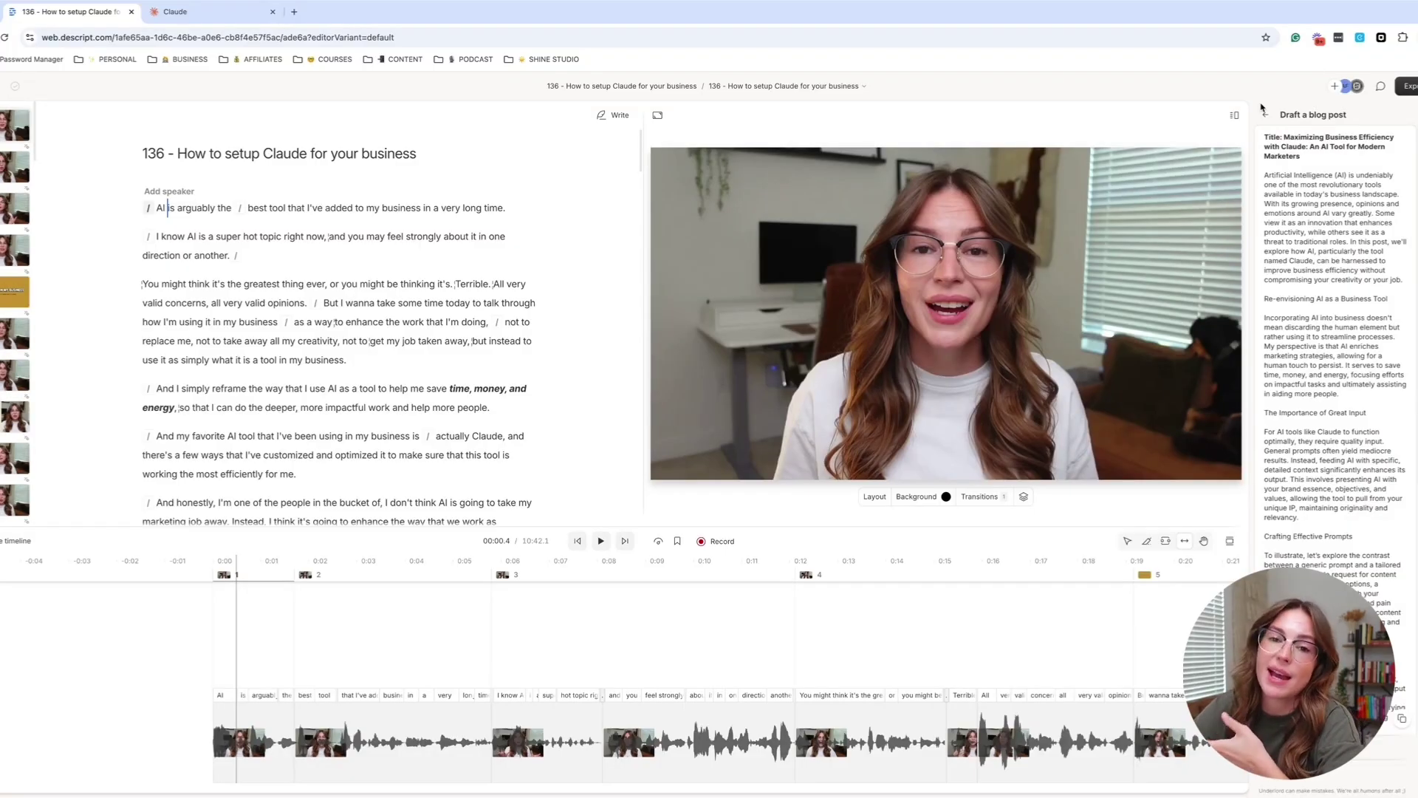
Return to the full Underlord tool list and enlarge the script area above the timeline
click(1265, 117)
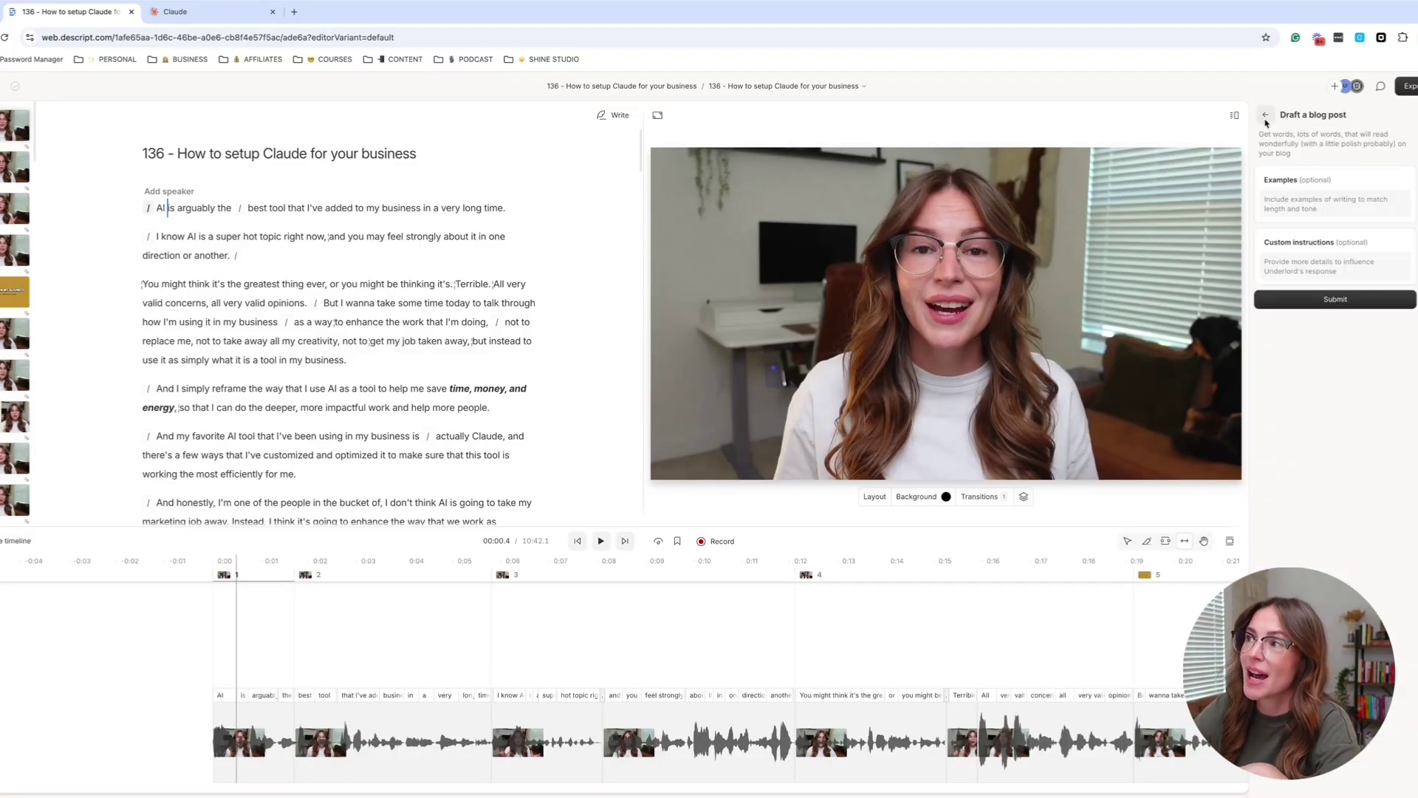
click(1265, 117)
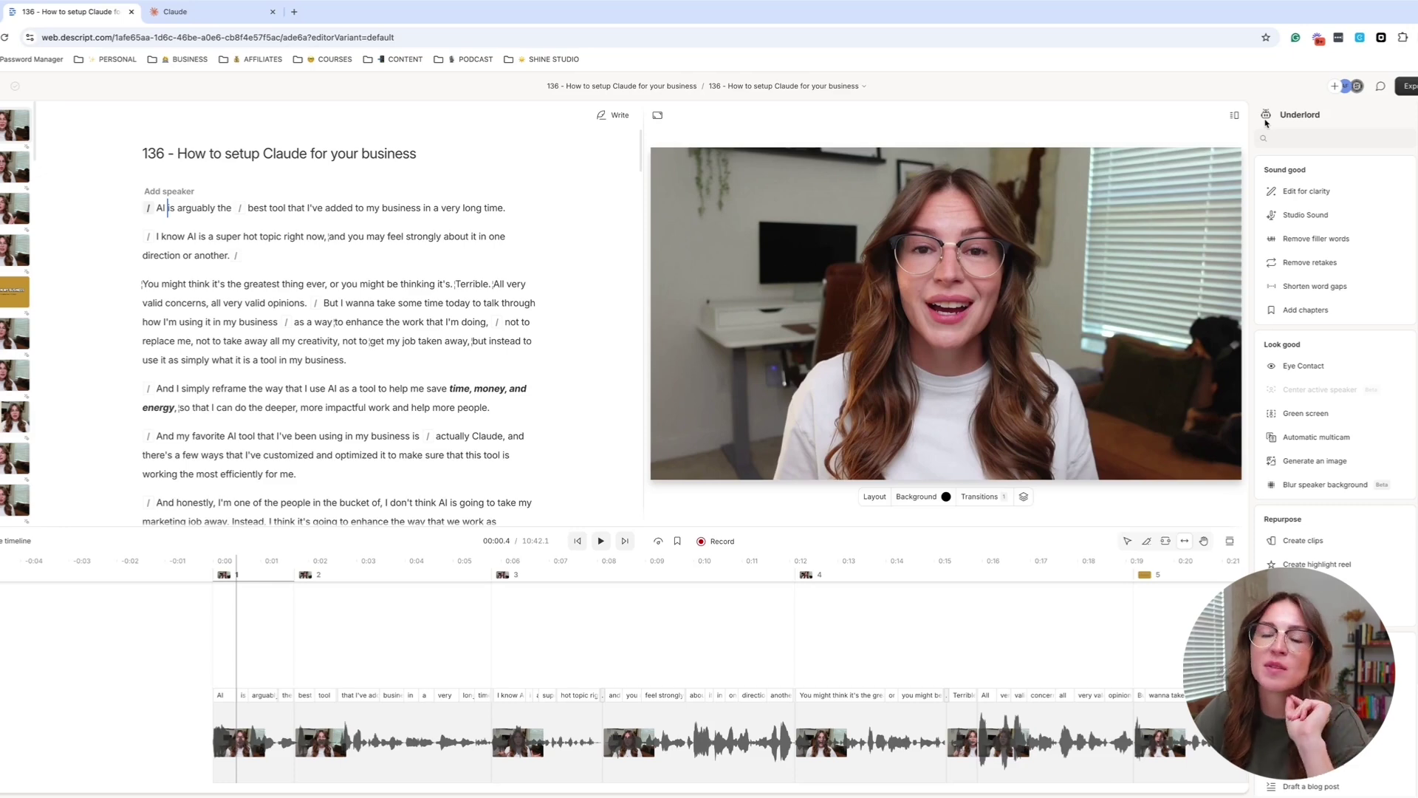
drag(417, 527, 417, 621)
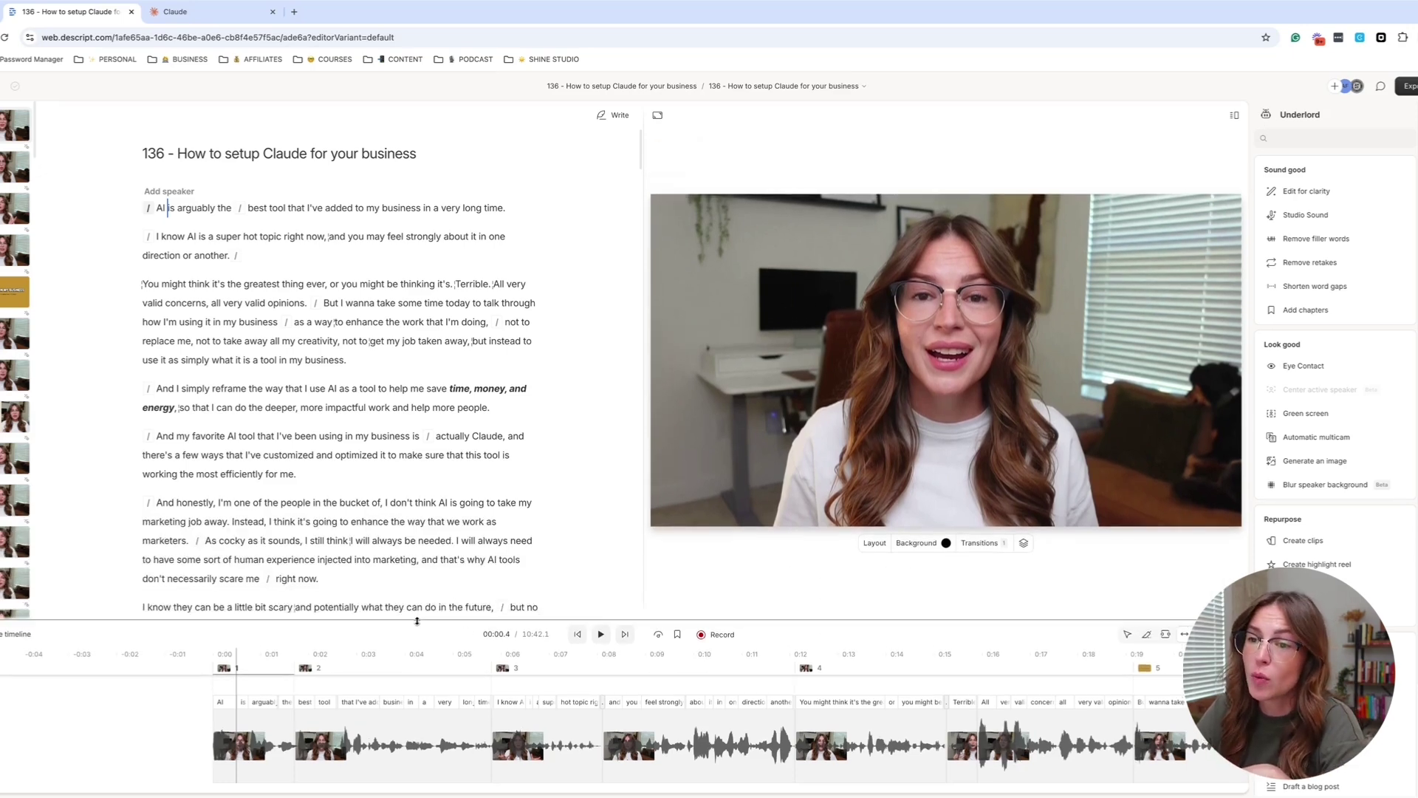
Choose Plain text (.txt) as the format for exporting the transcript
click(1409, 86)
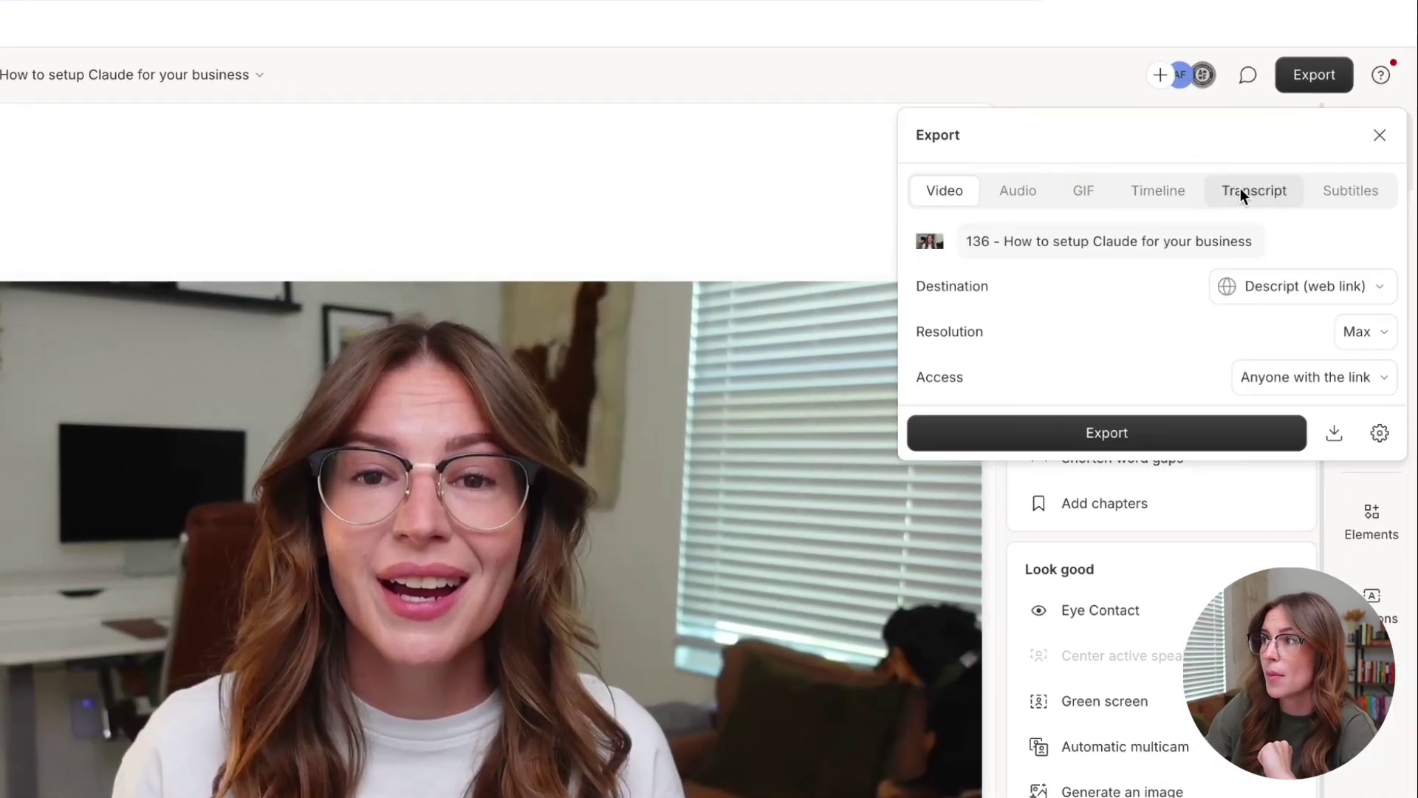
click(1239, 193)
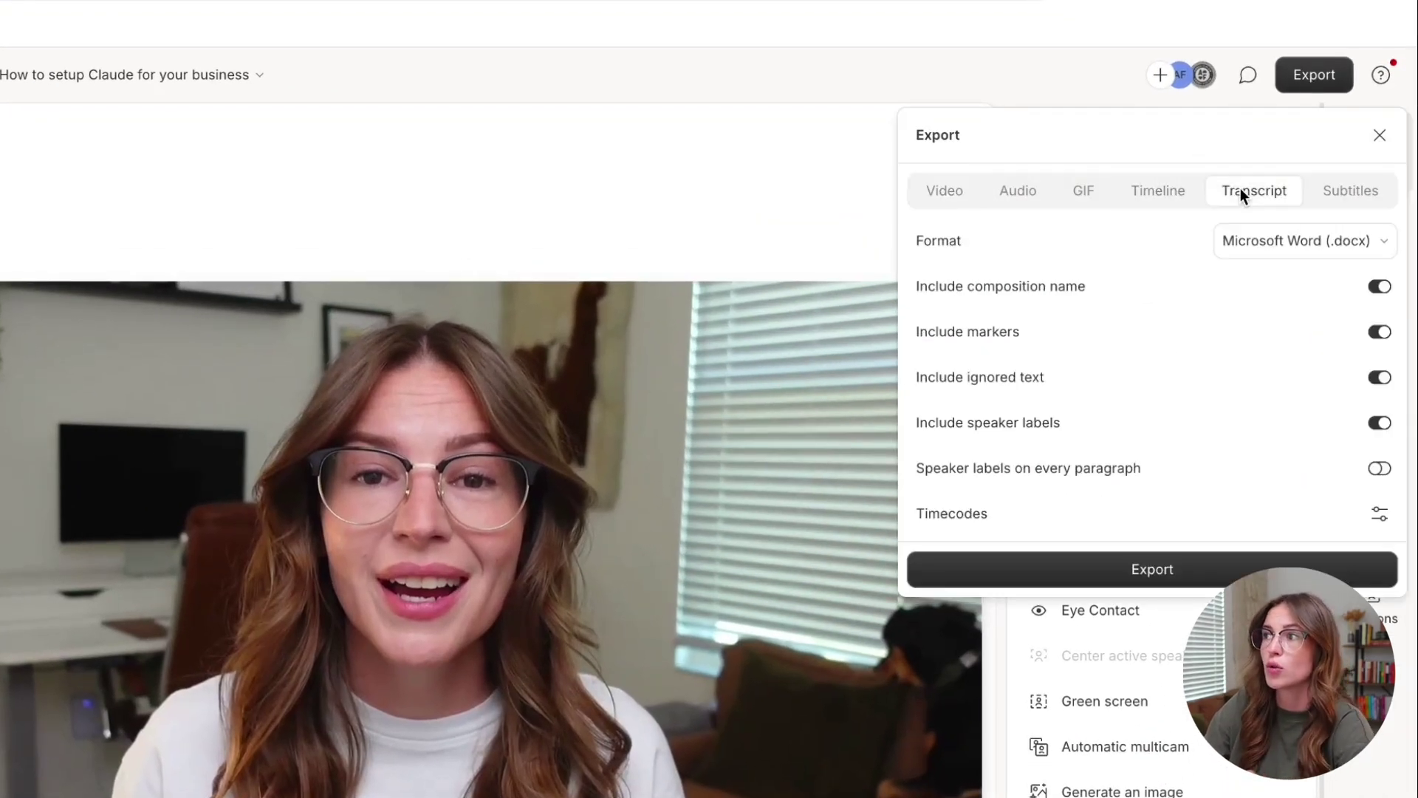
click(1253, 245)
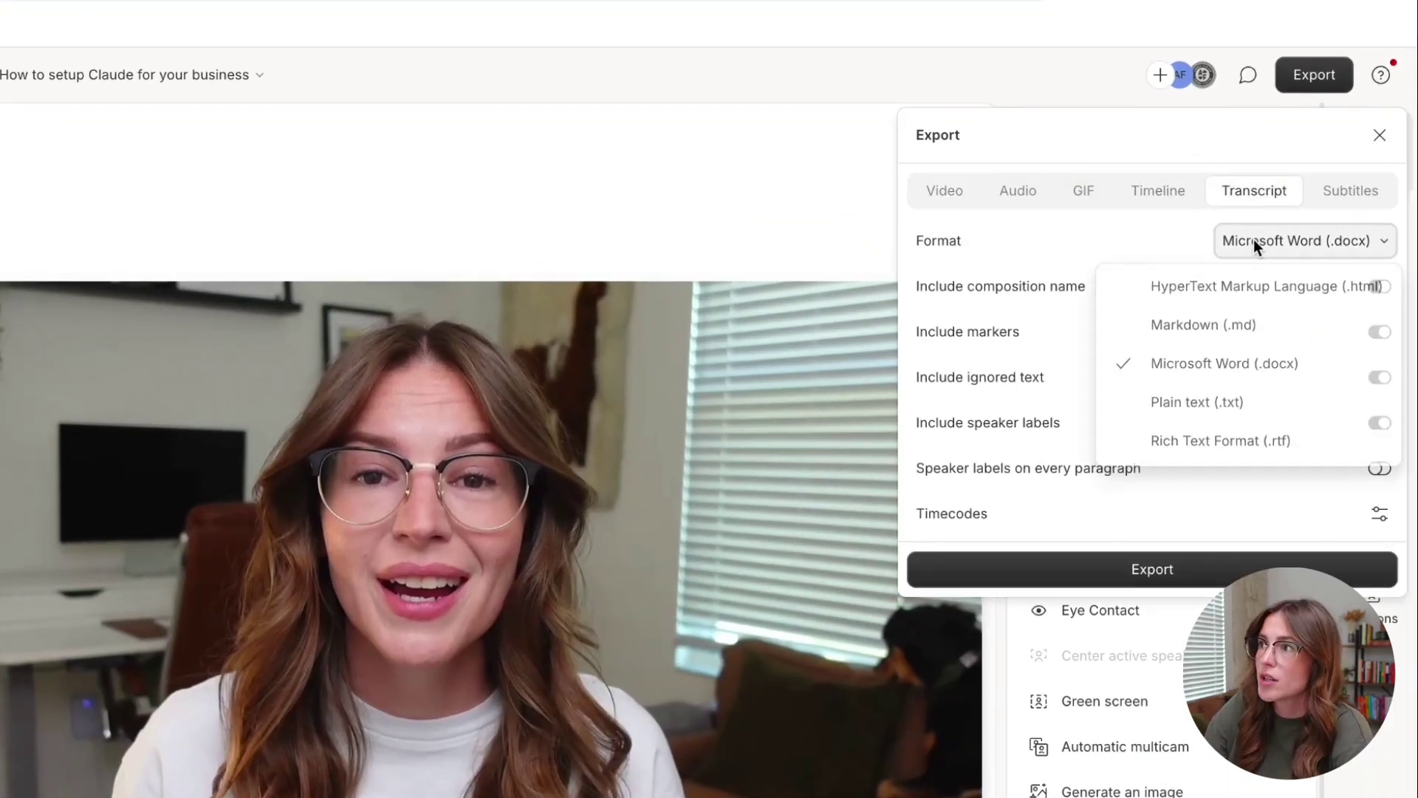
click(1240, 406)
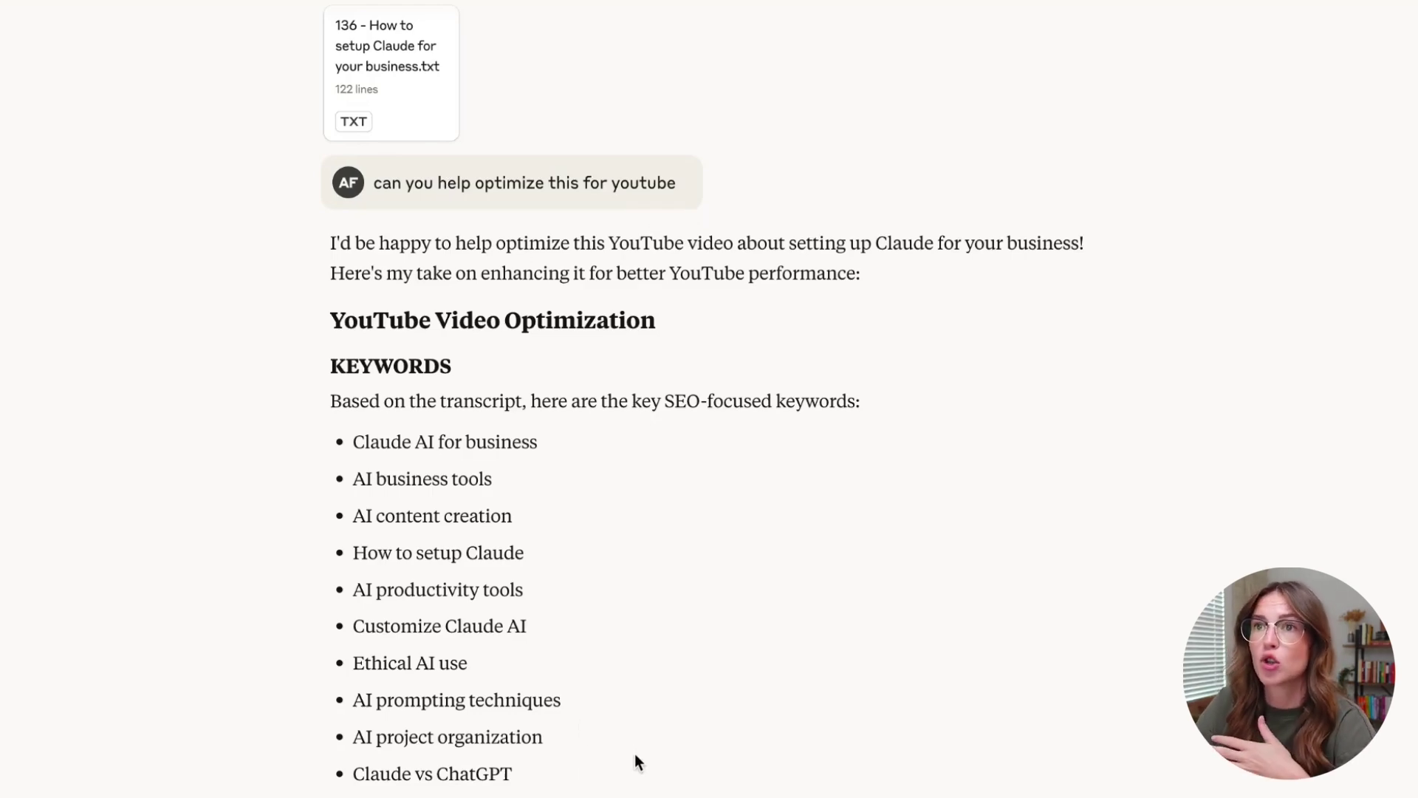
scroll(436, 757, down, 1)
scroll(276, 591, down, 20)
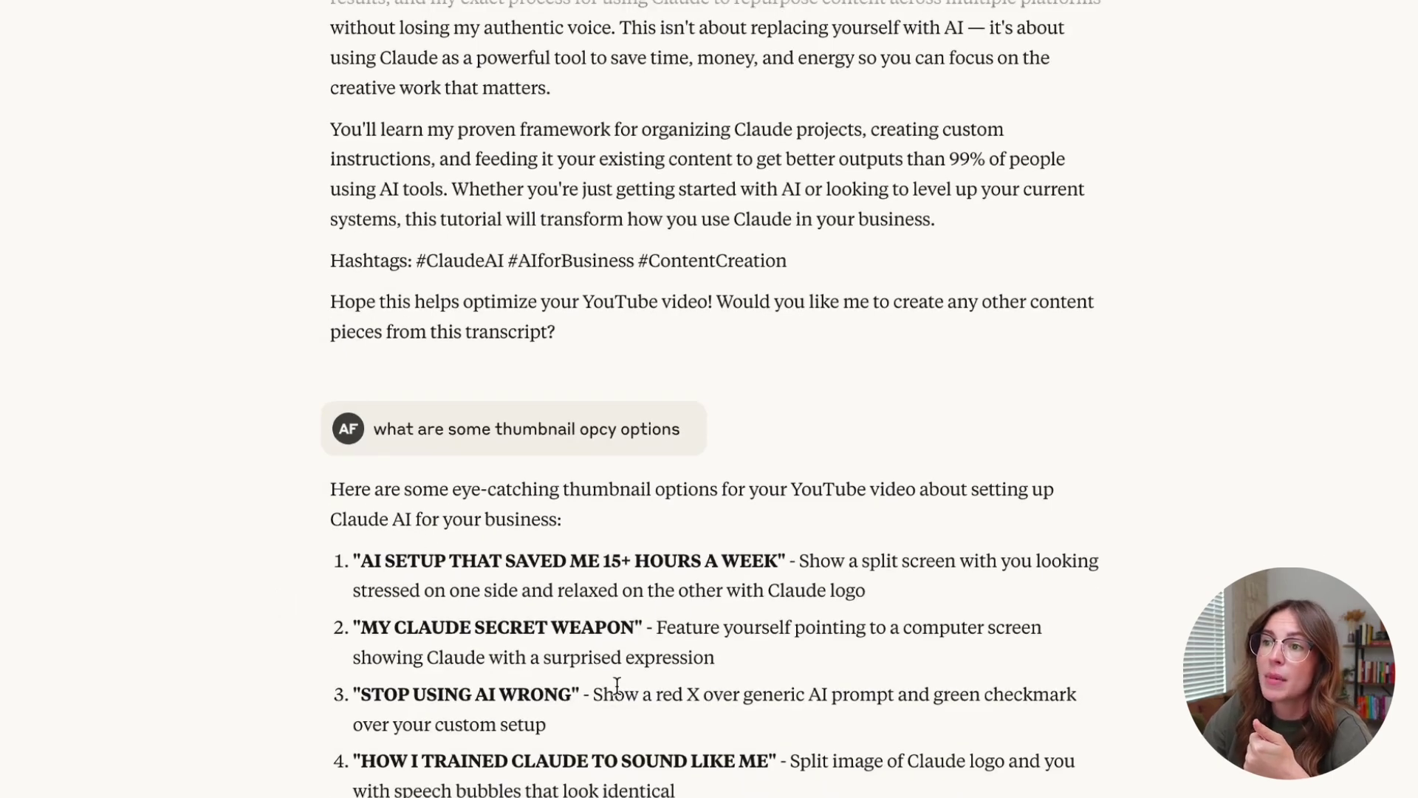
scroll(642, 720, down, 3)
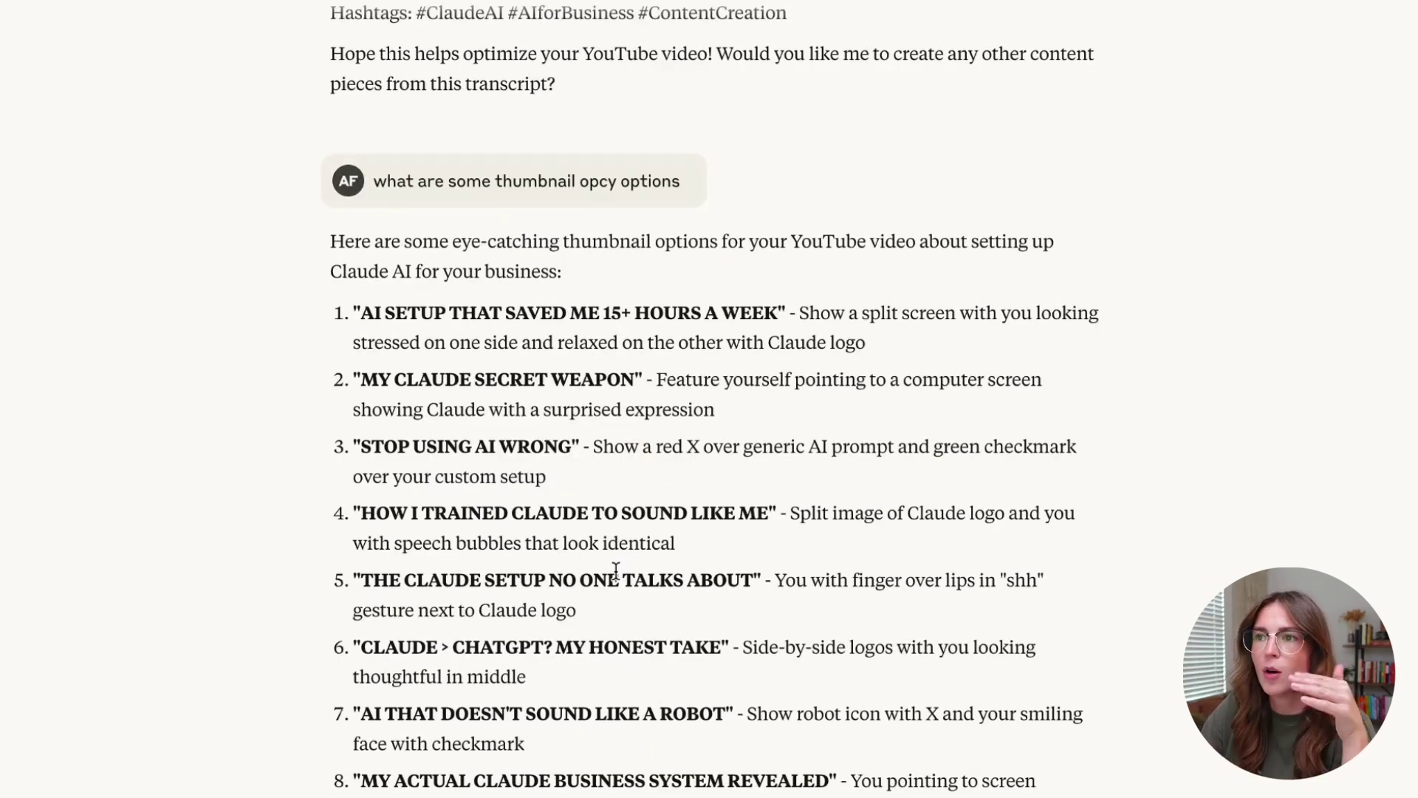
scroll(591, 562, down, 10)
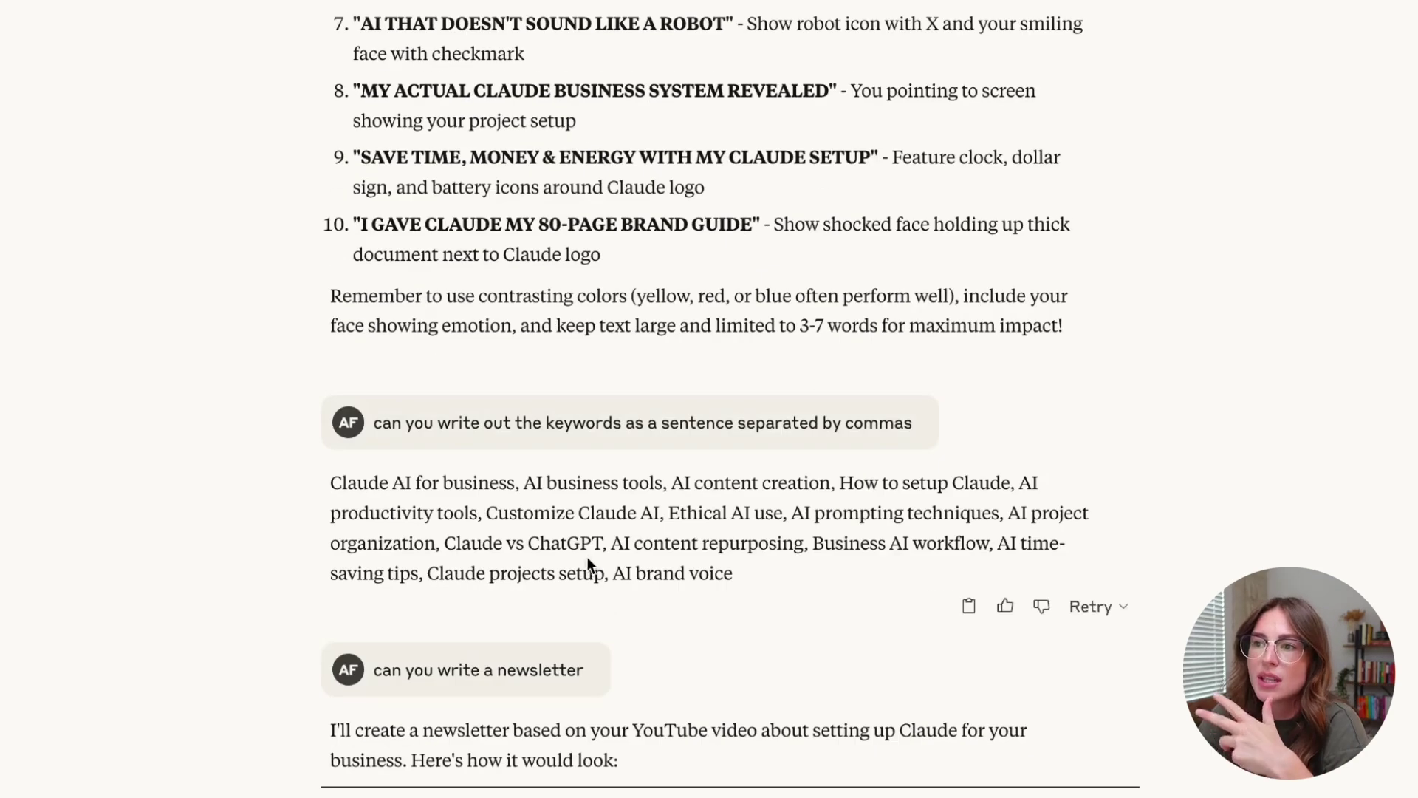
scroll(588, 698, down, 14)
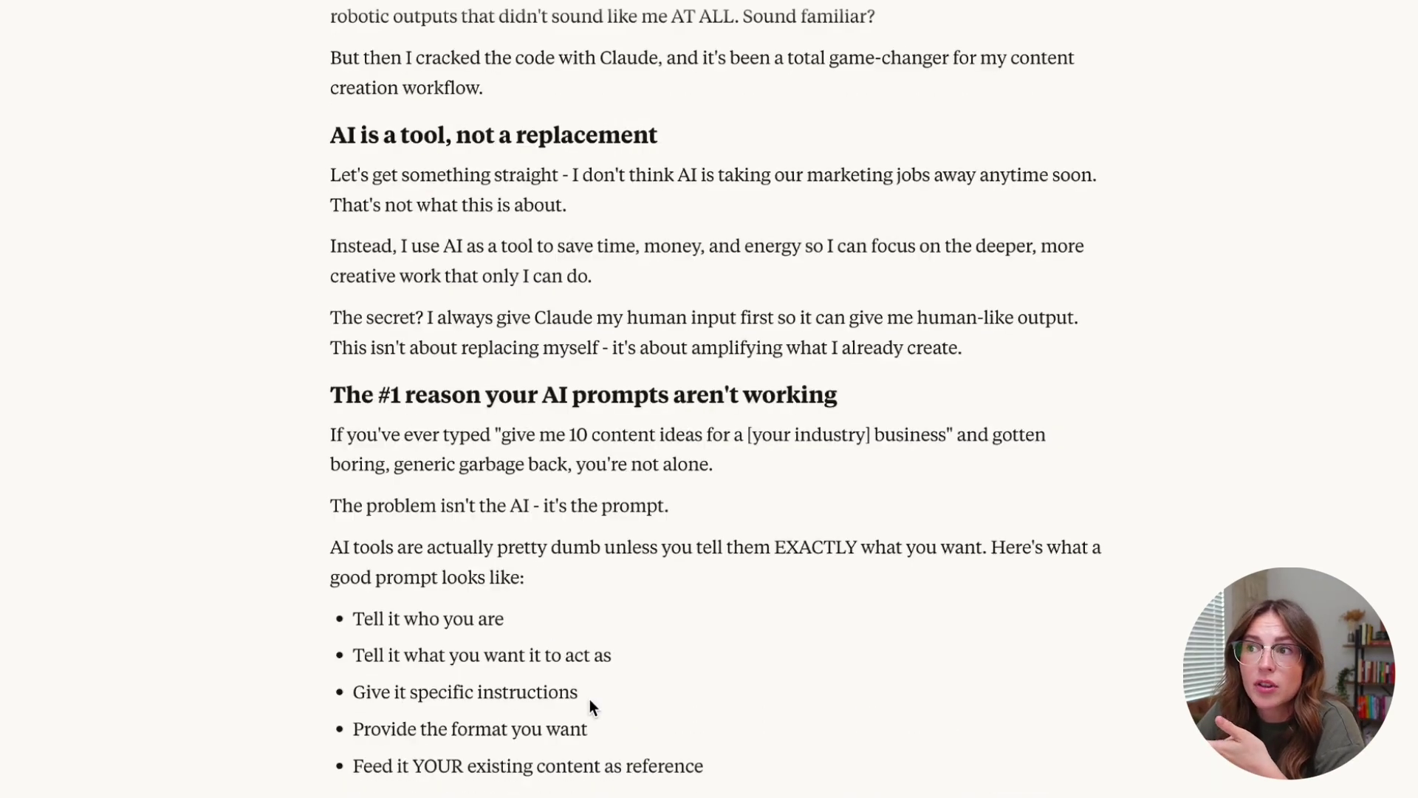
scroll(730, 443, down, 16)
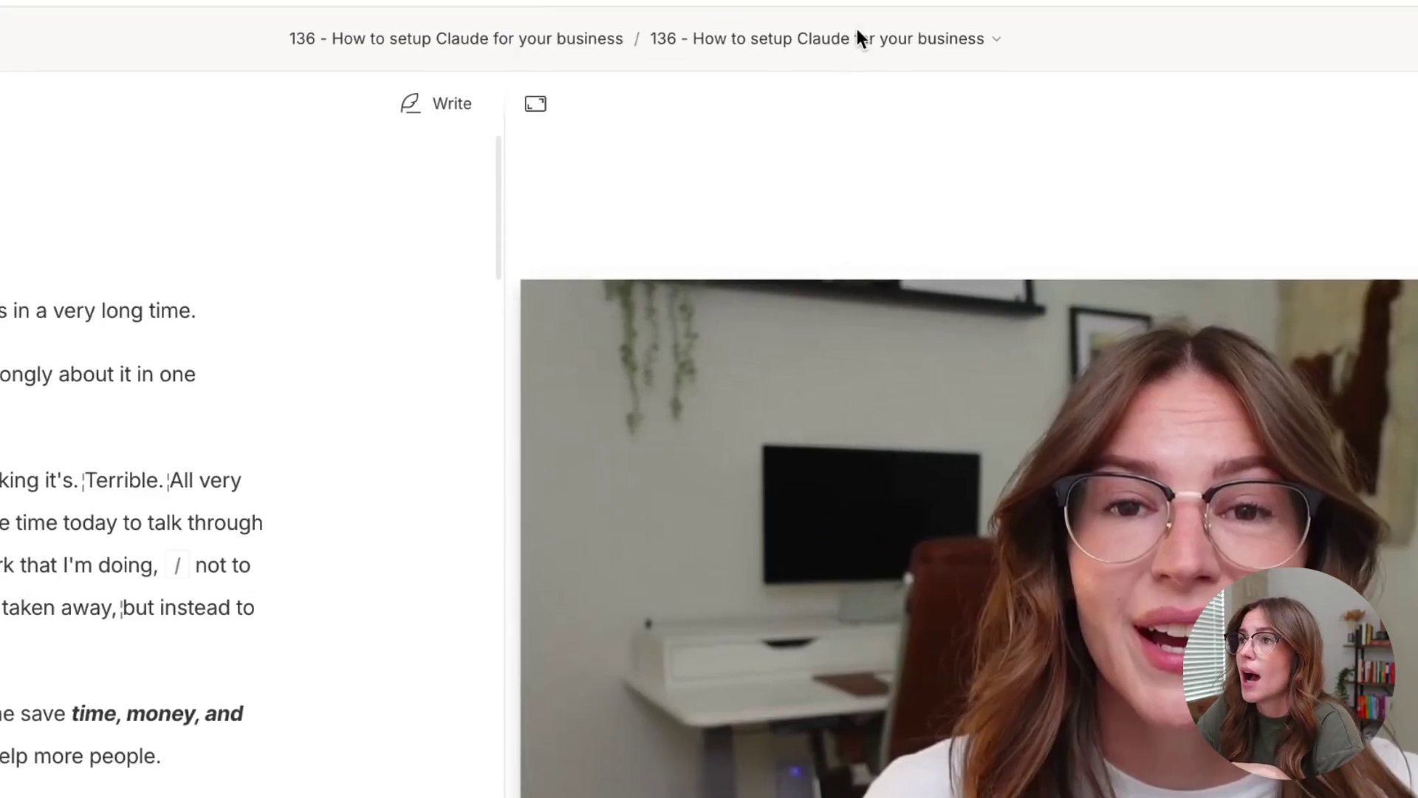
Open the Promo Video composition under Short Form Clips and select its script text
click(856, 33)
scroll(798, 229, down, 1)
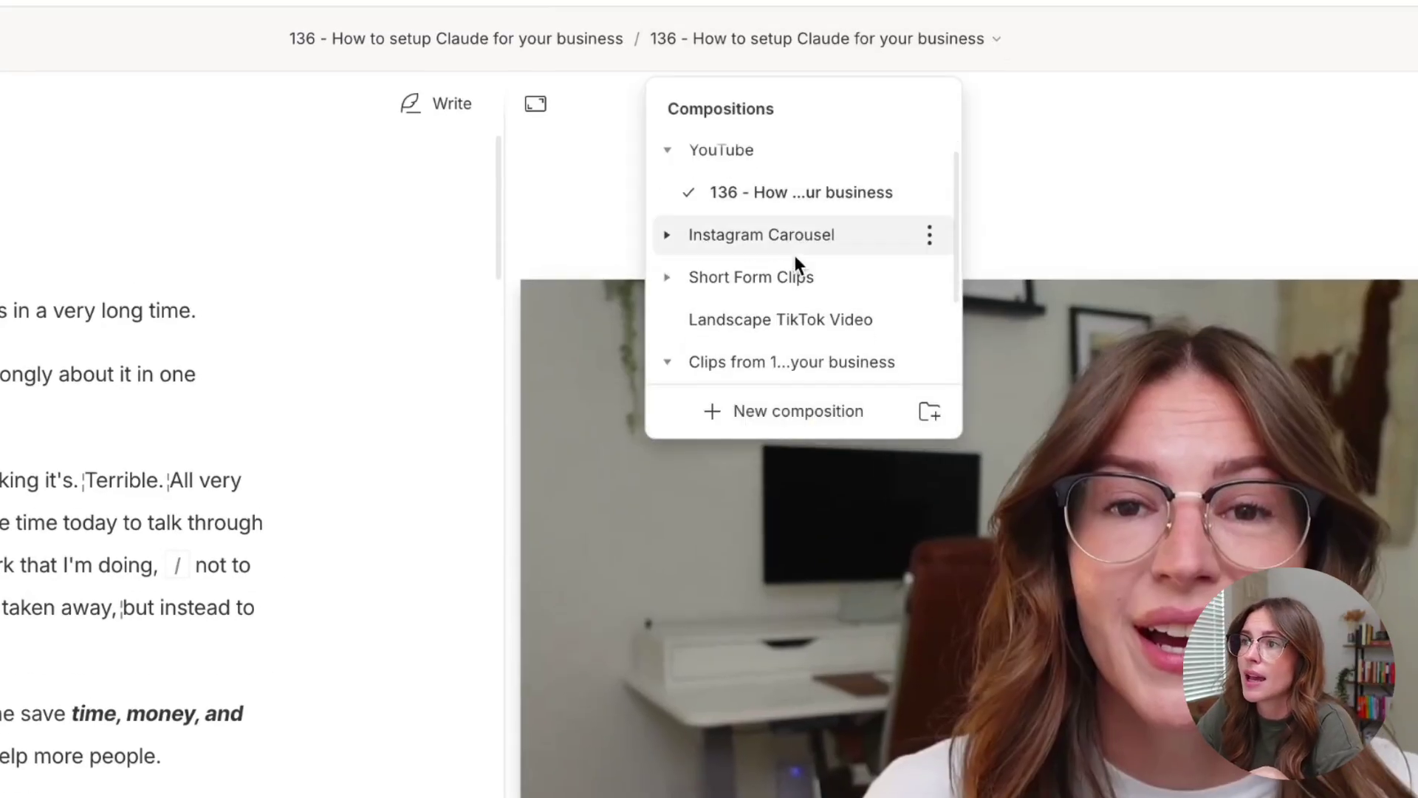
click(665, 275)
click(800, 321)
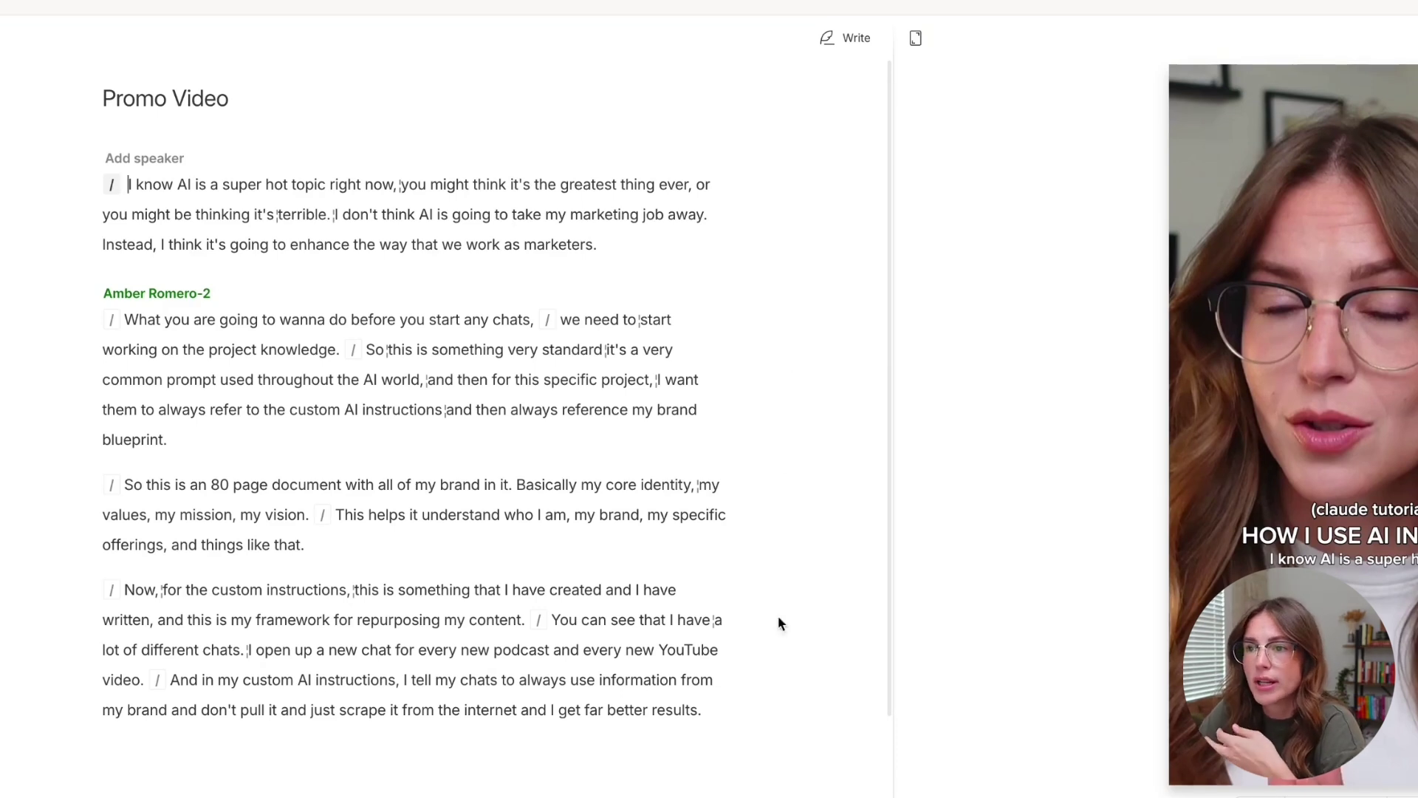
drag(706, 713, 128, 184)
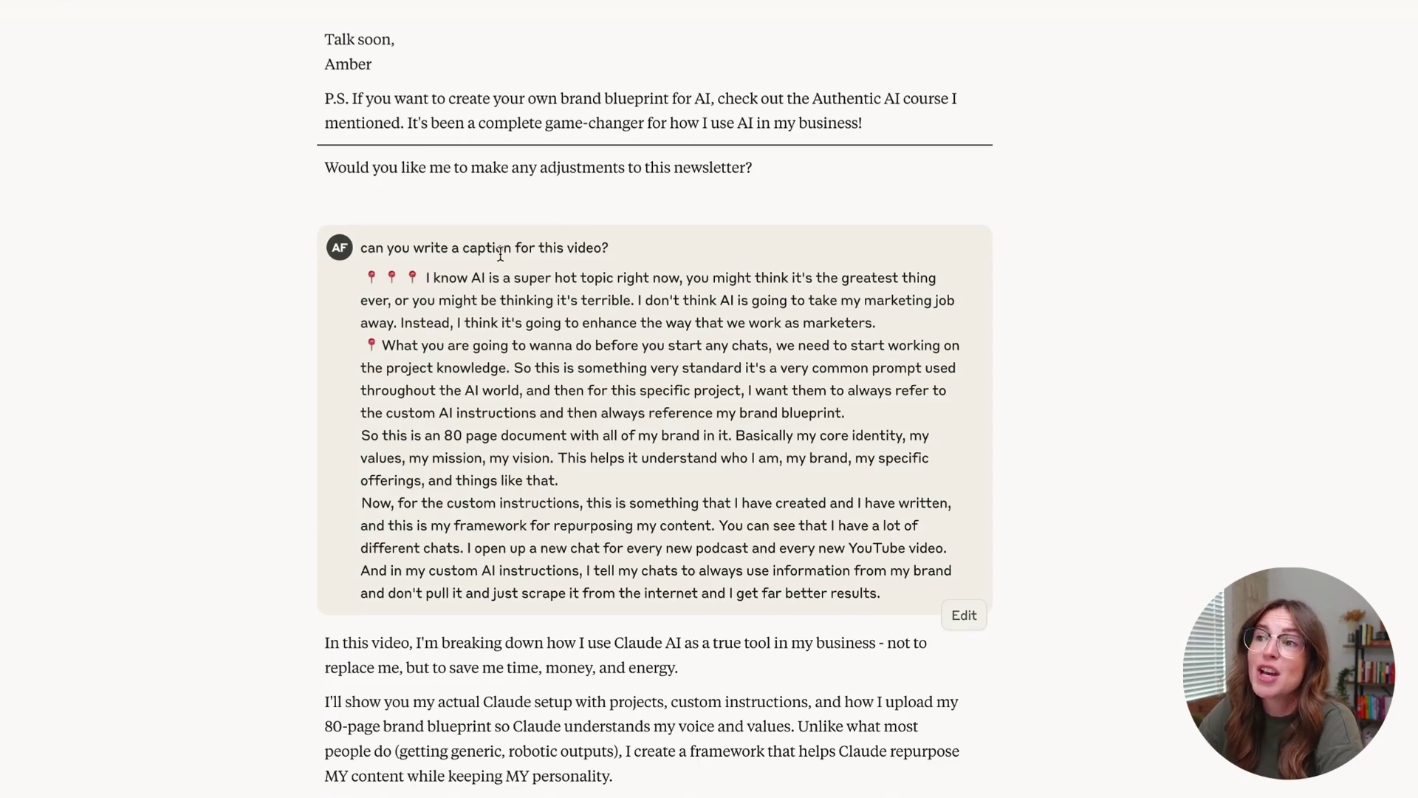
Highlight the caption reply from 'In this video' onward, then review the thread posts below
scroll(685, 525, down, 2)
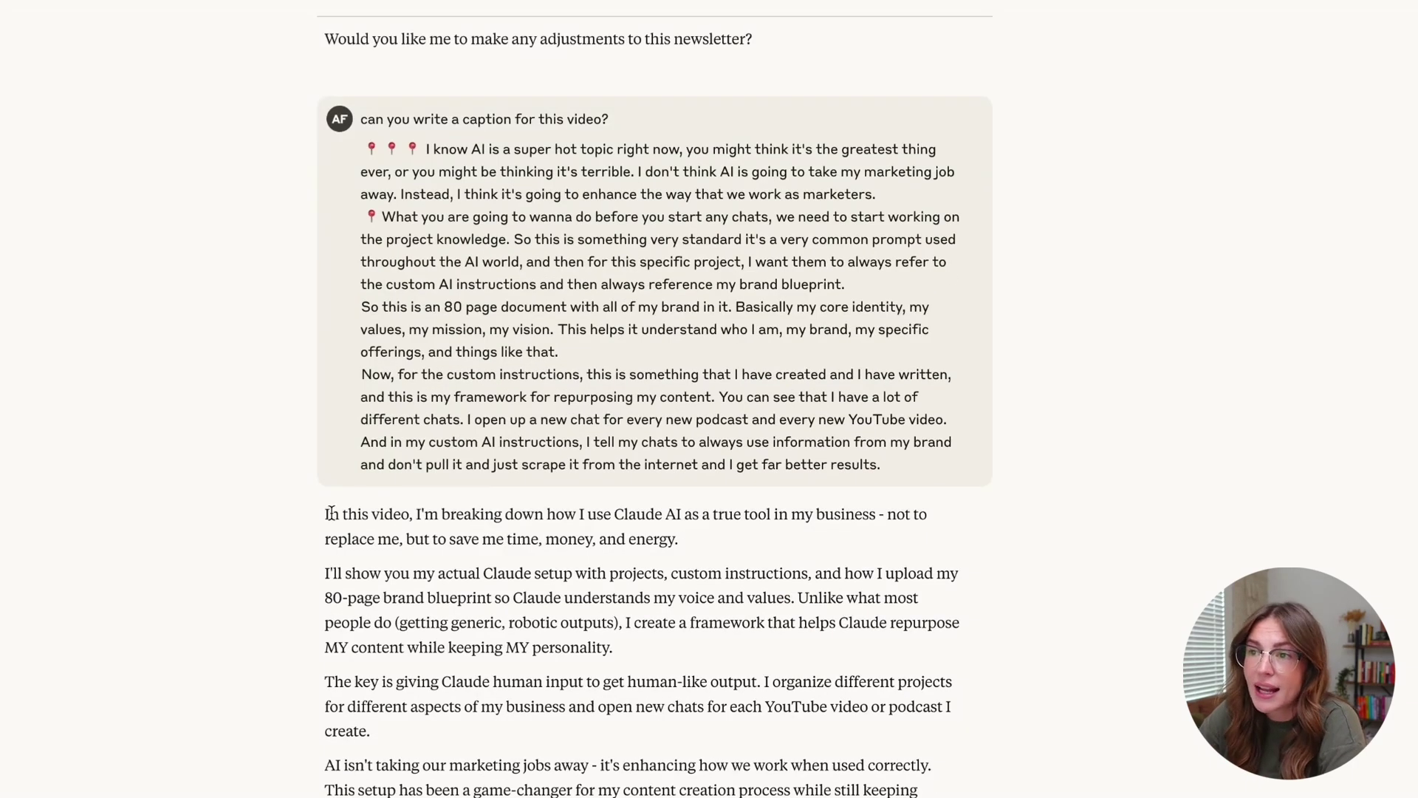
drag(326, 514, 923, 796)
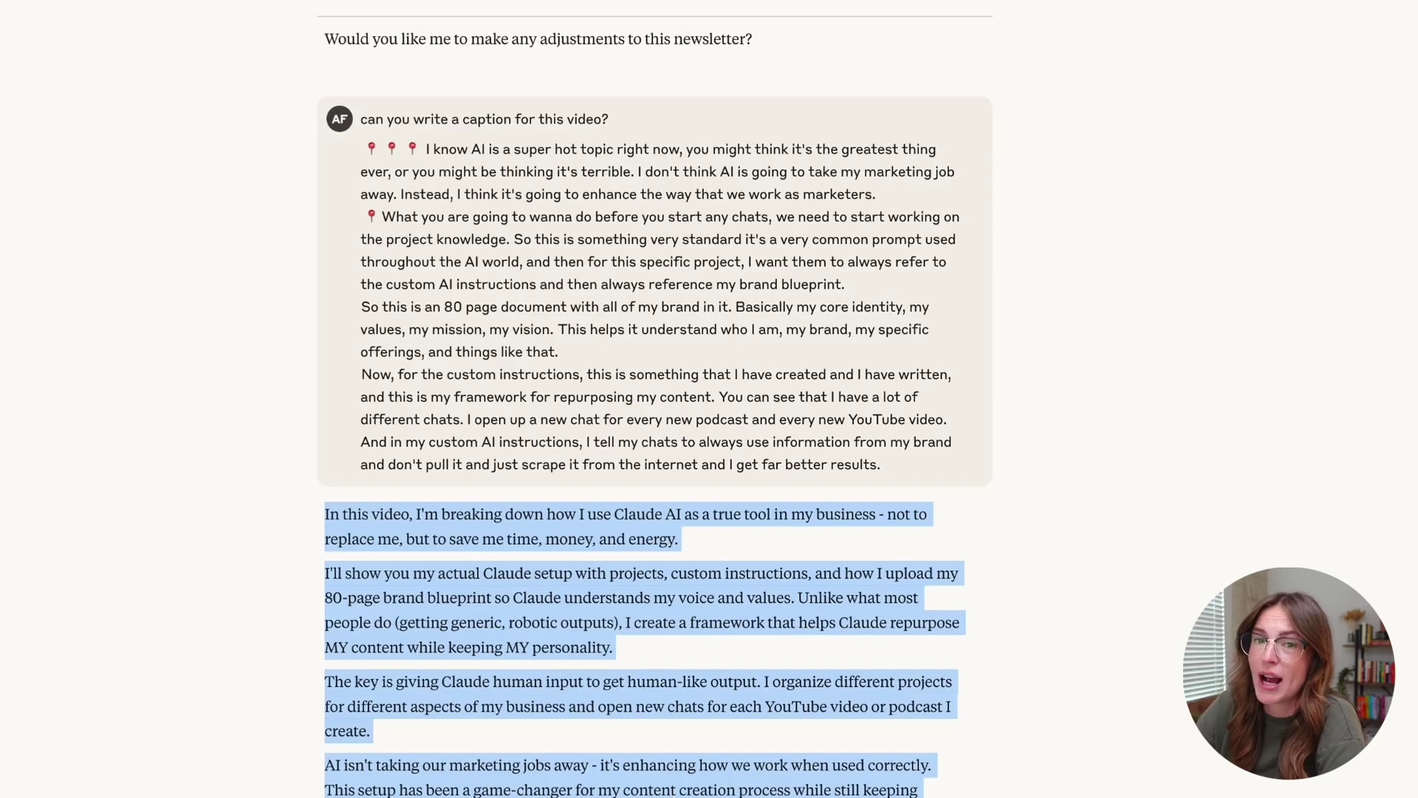
scroll(668, 738, down, 20)
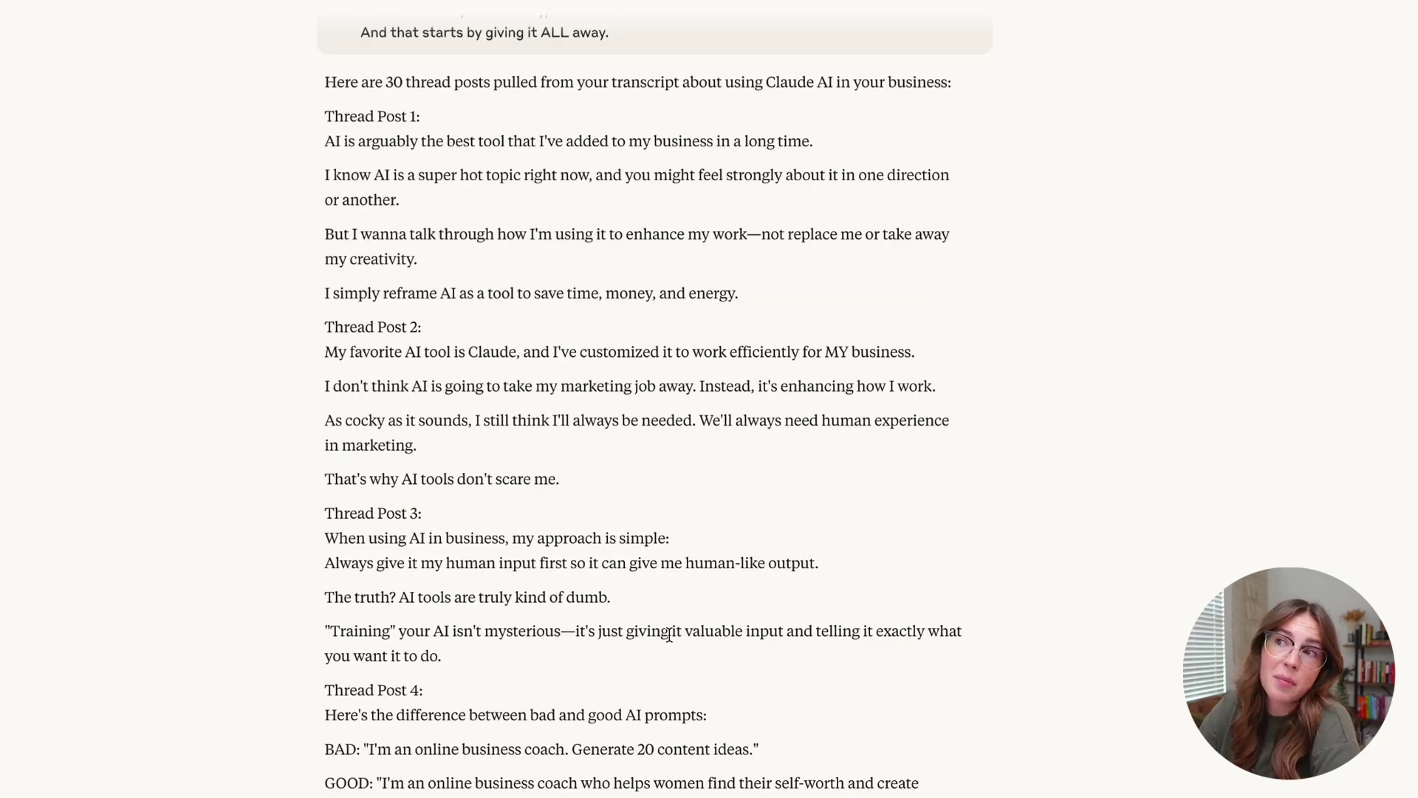
scroll(669, 635, down, 20)
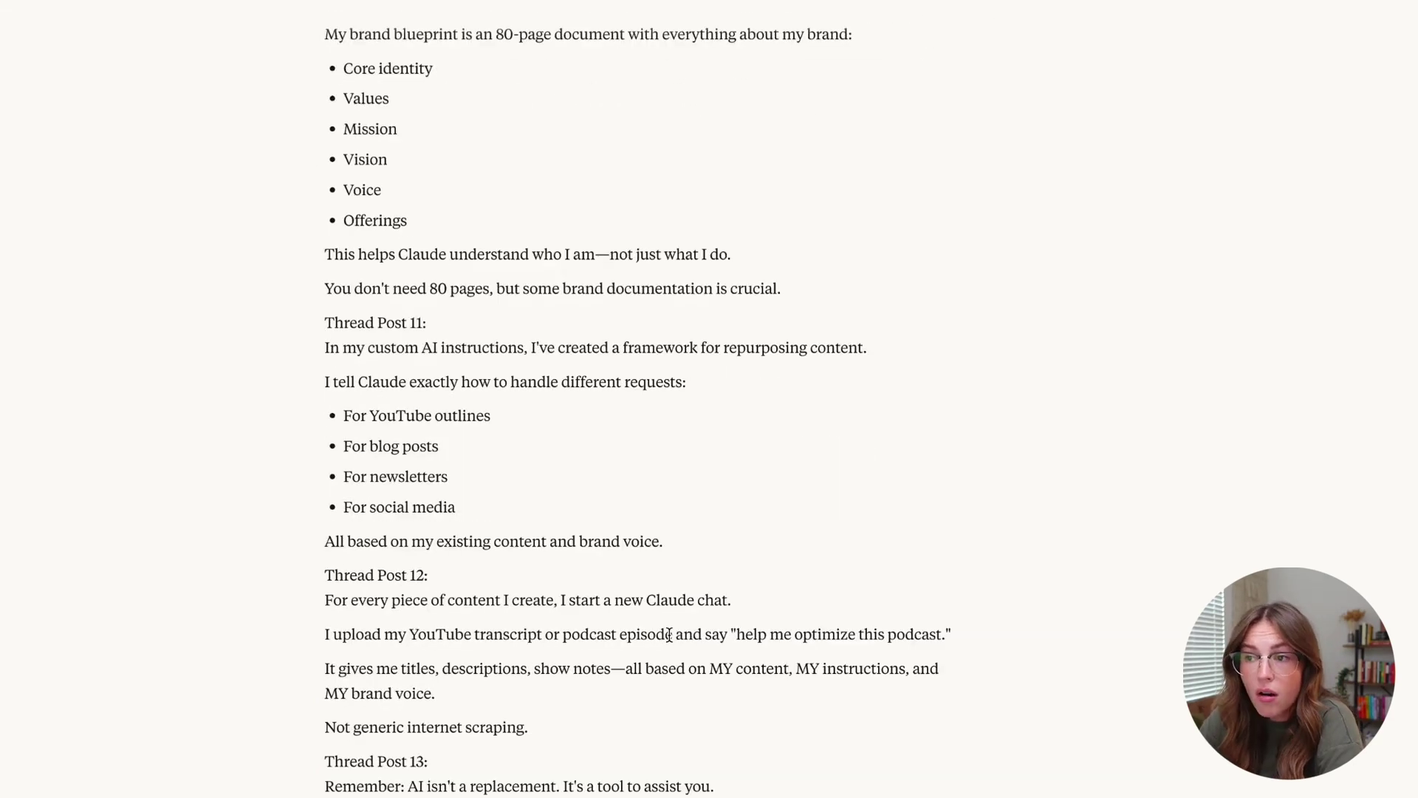
scroll(669, 635, down, 20)
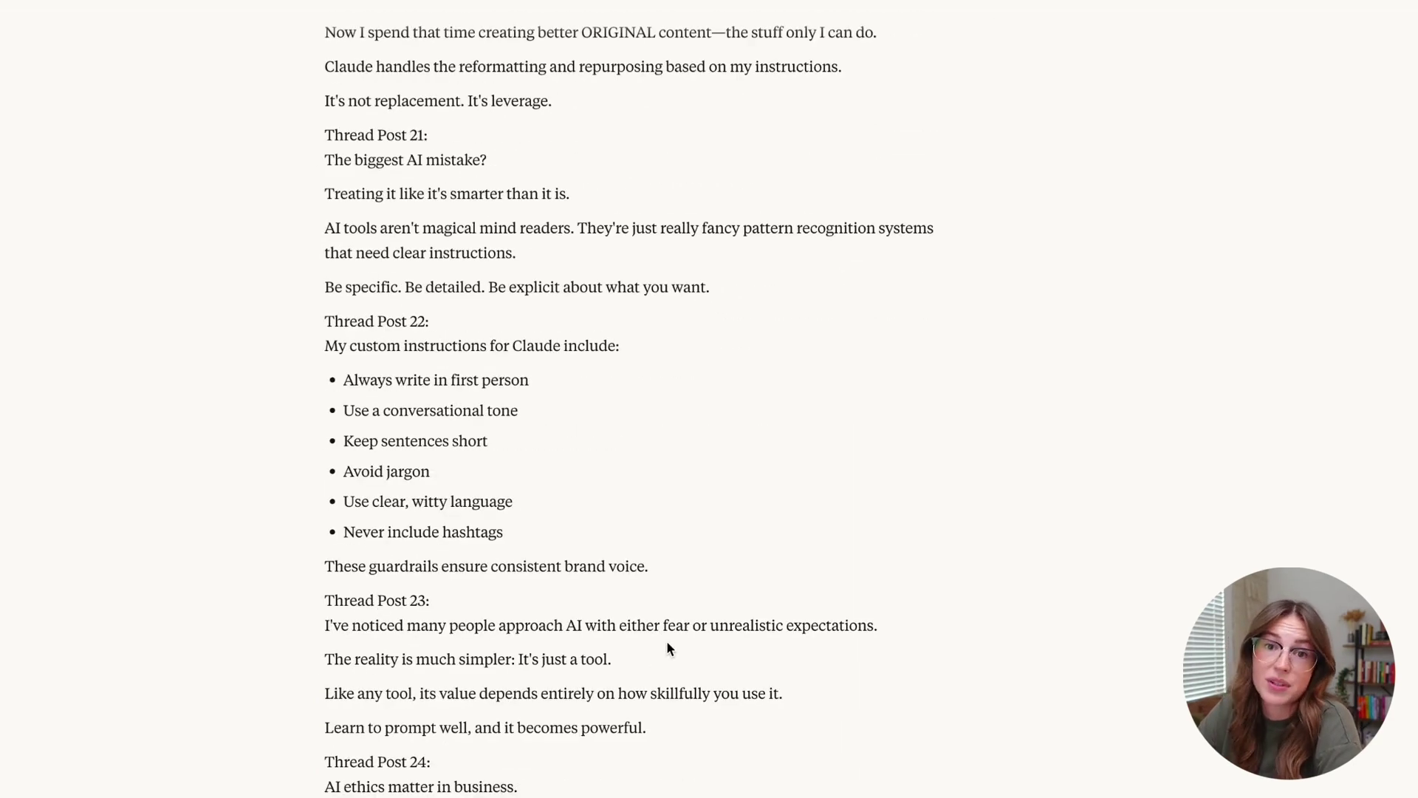
scroll(673, 684, down, 15)
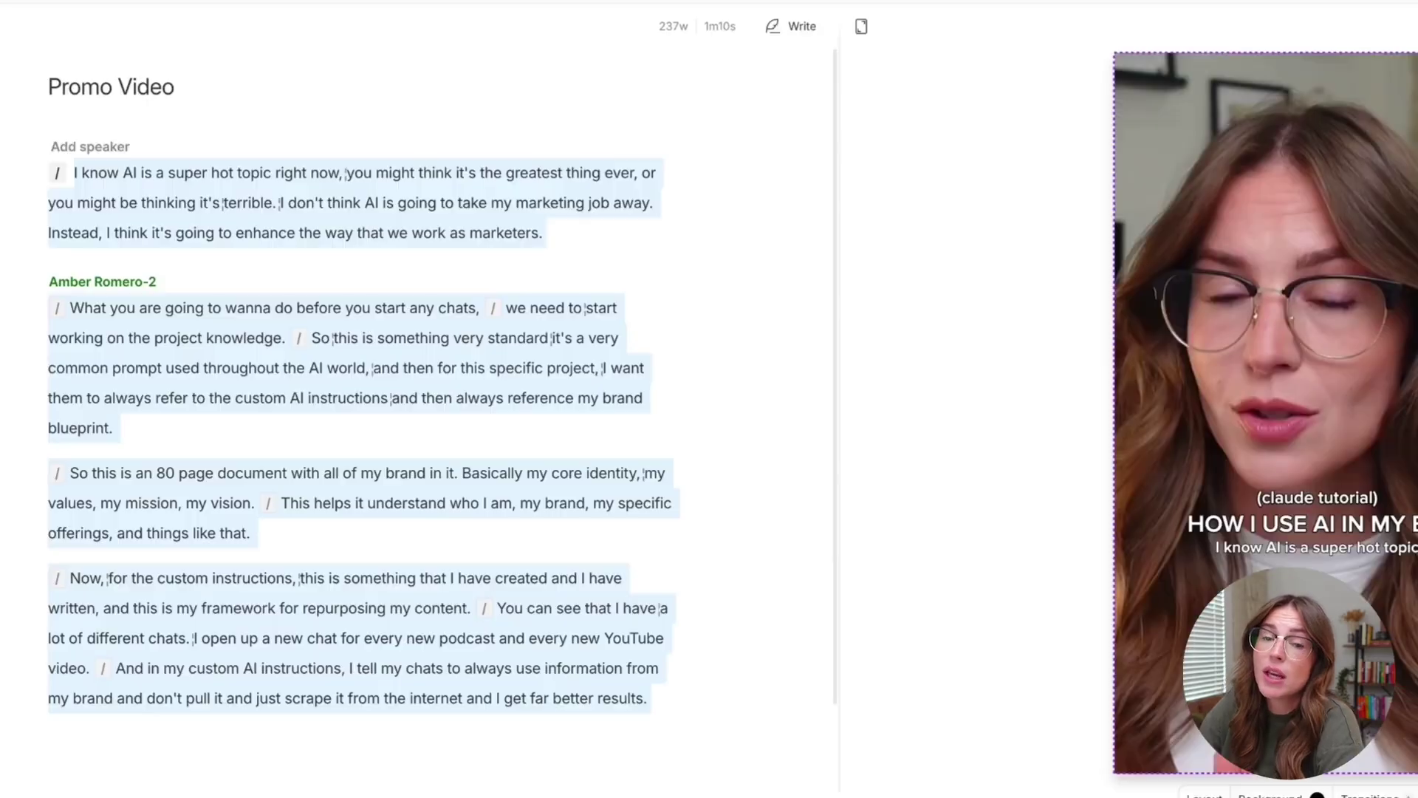
key(ctrl+a)
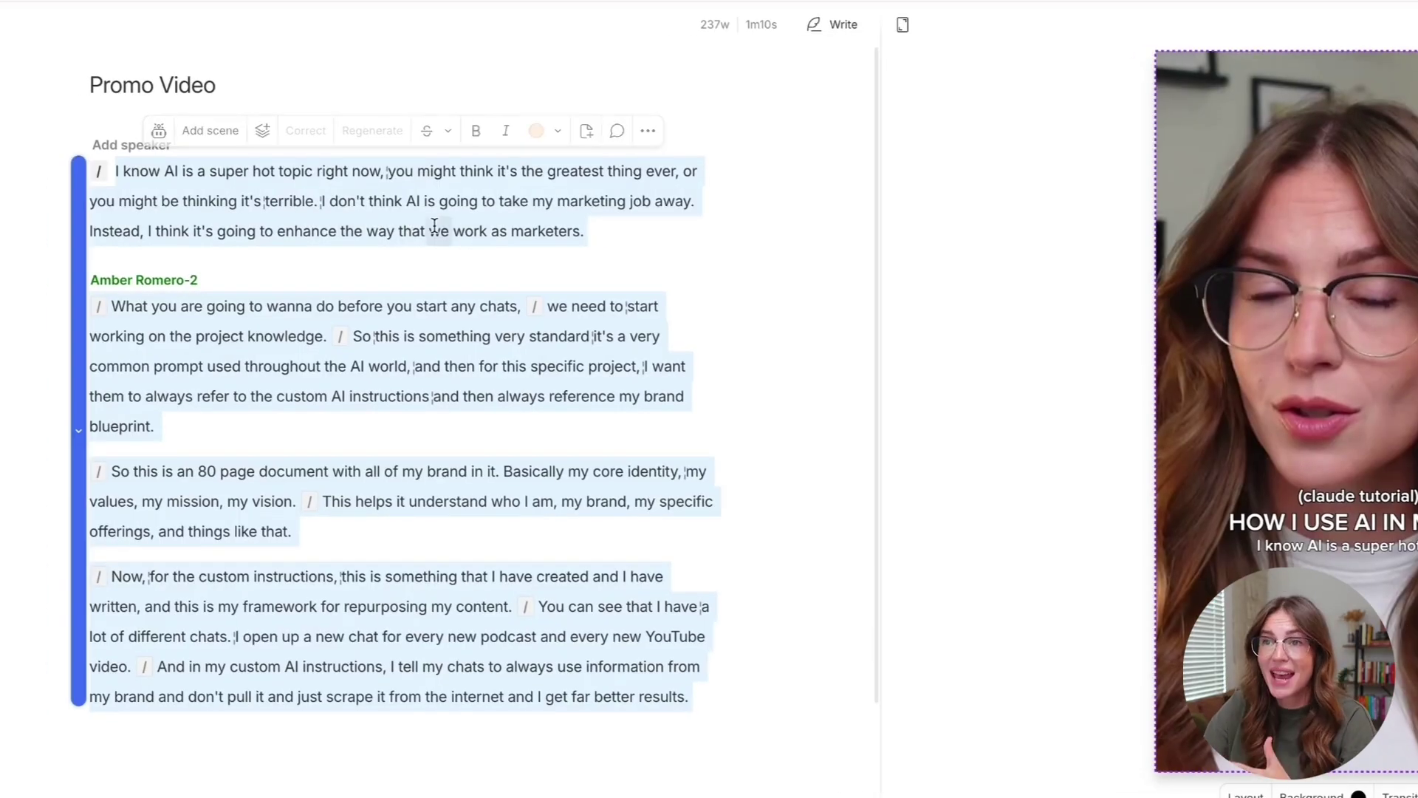
click(429, 230)
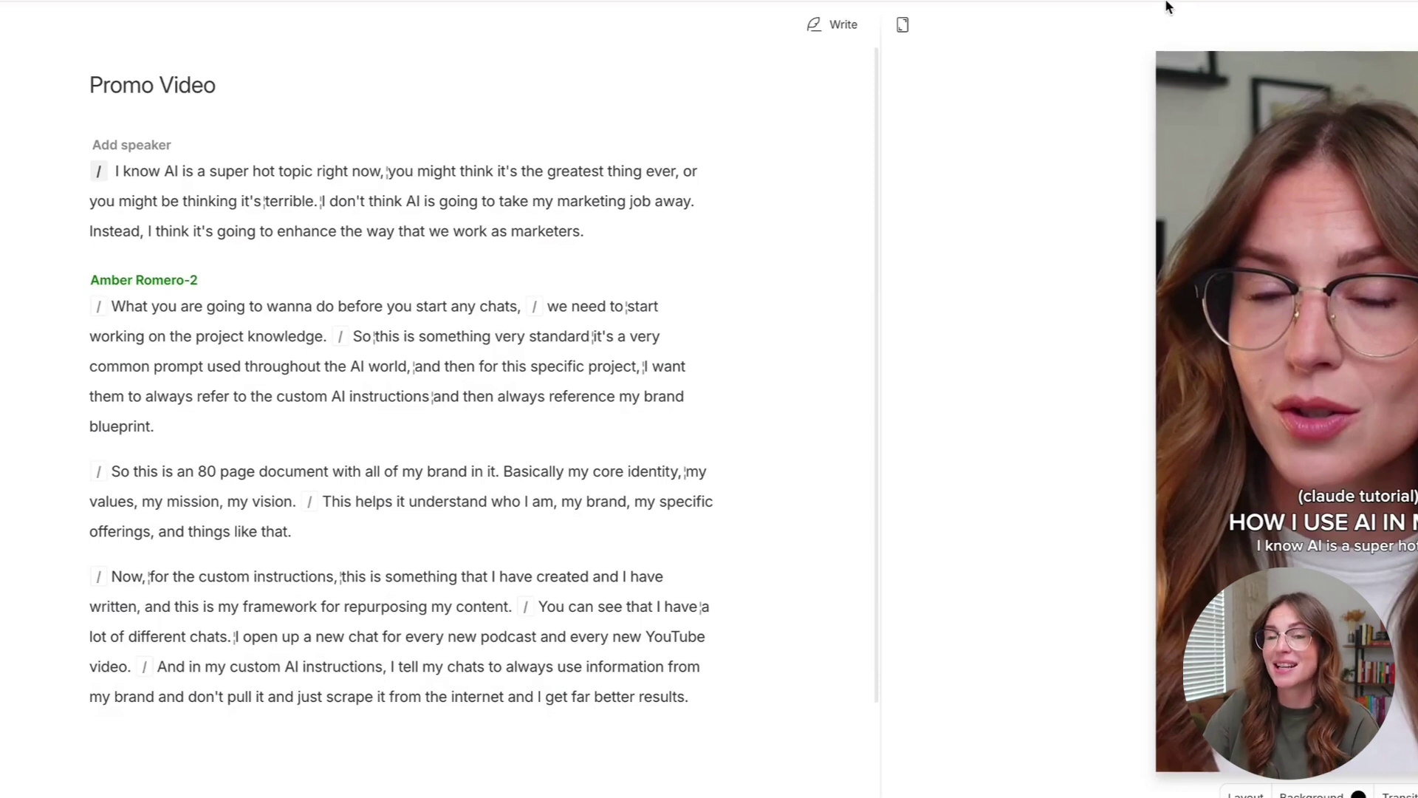